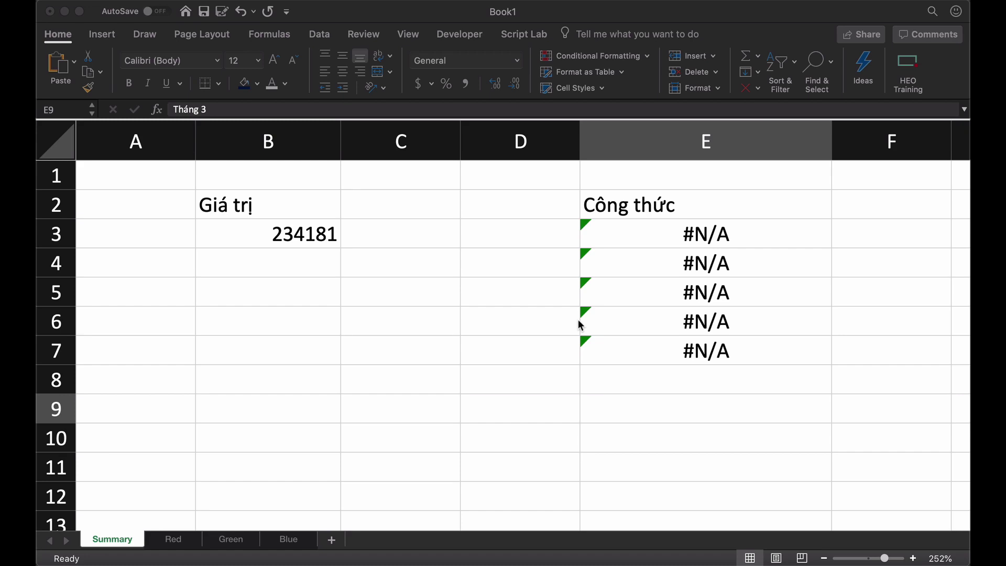
- Start an INDIRECT formula in D1, then abandon it
click(491, 177)
click(491, 177)
text(=)
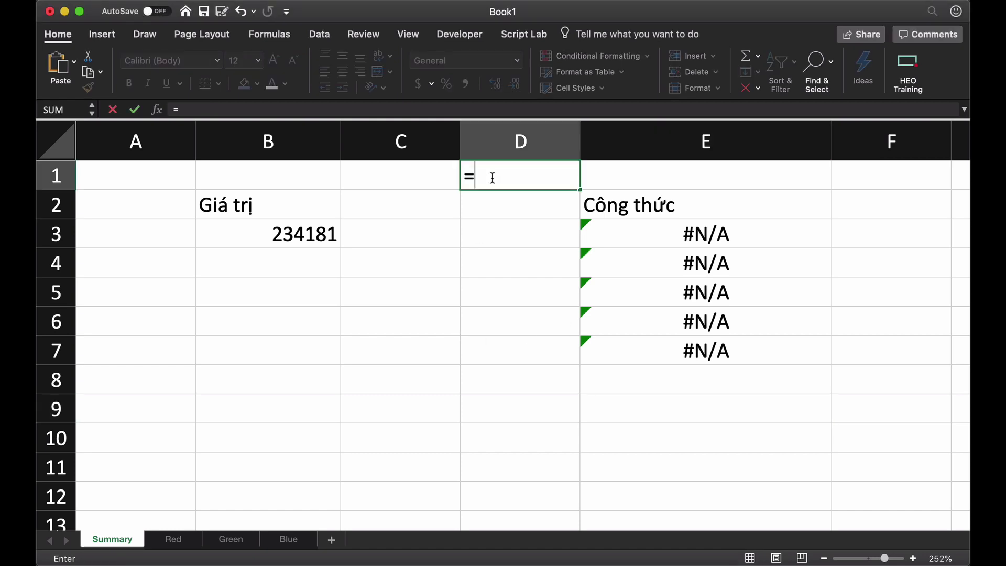
text(indirec)
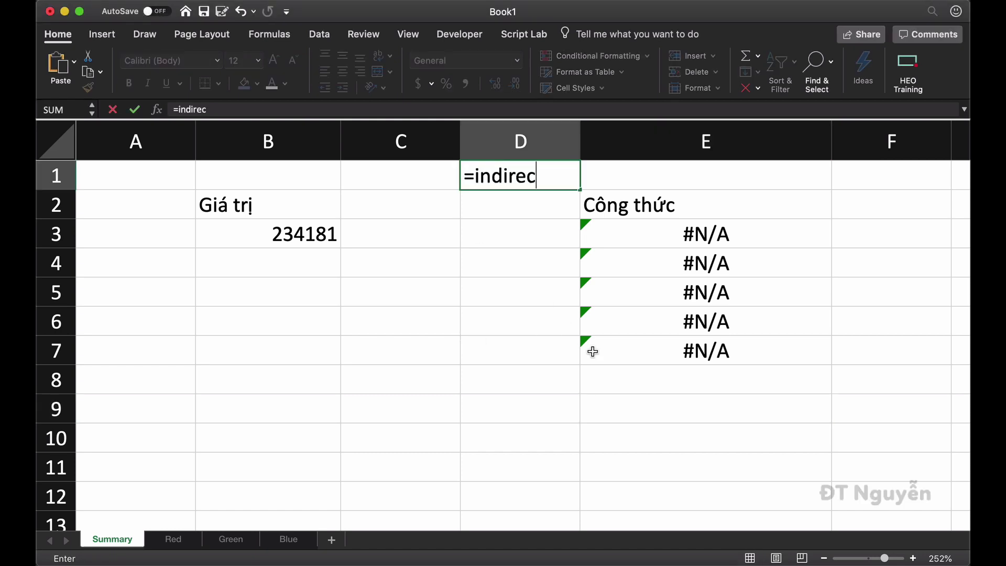
text(t()
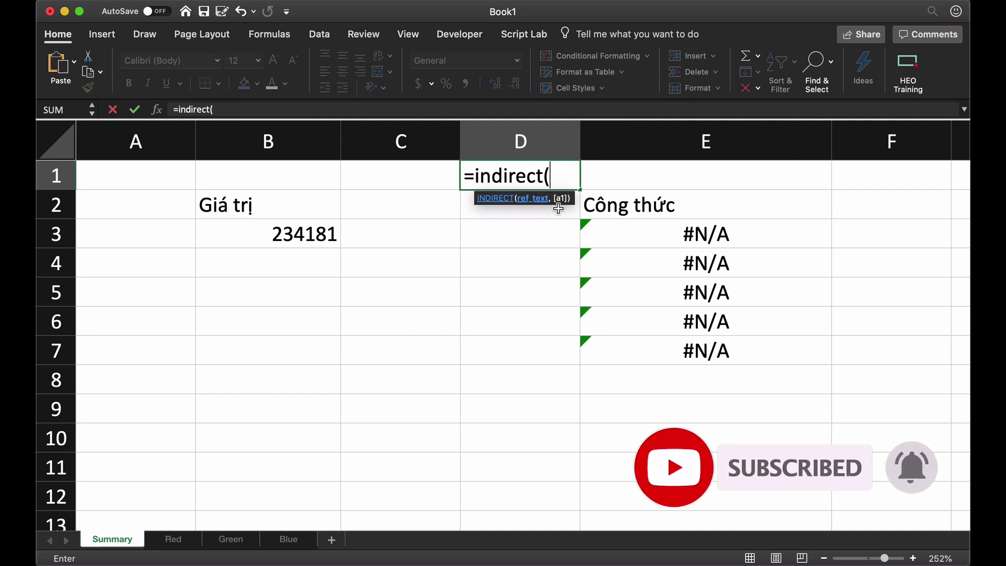
key(Escape)
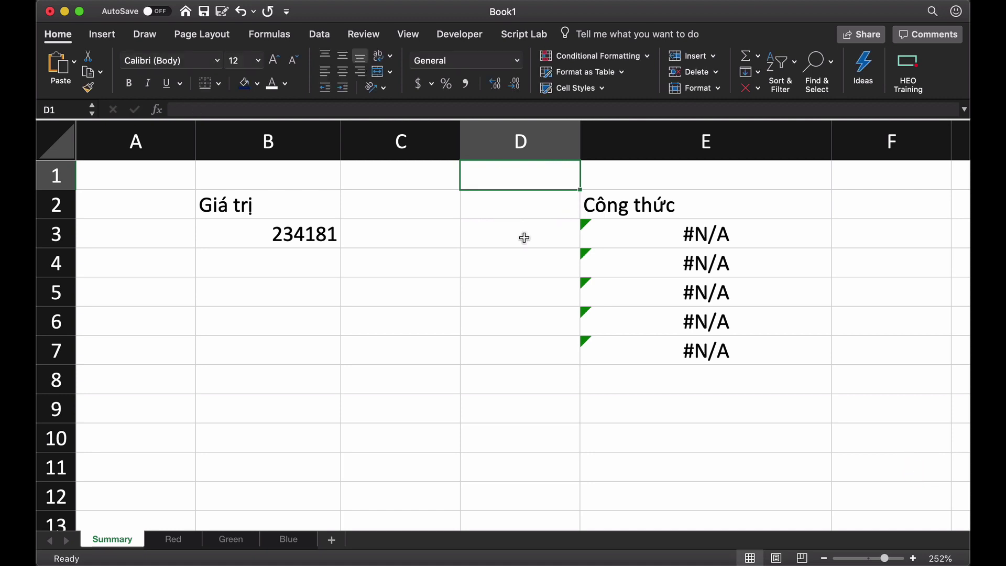
- Enter =INDIRECT("B3") in D3 so it returns 234181
click(524, 236)
text(=)
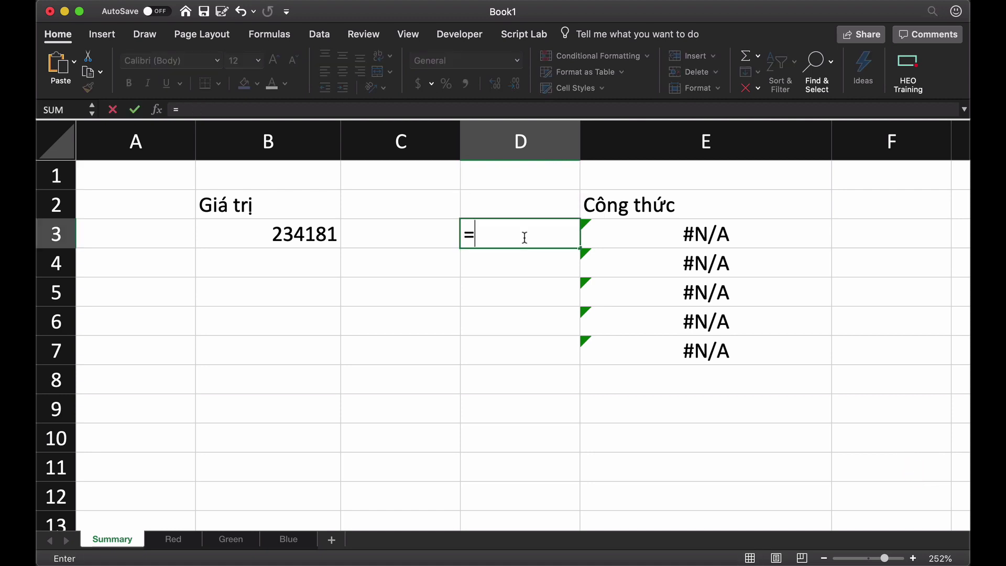
text(ind)
text(irect()
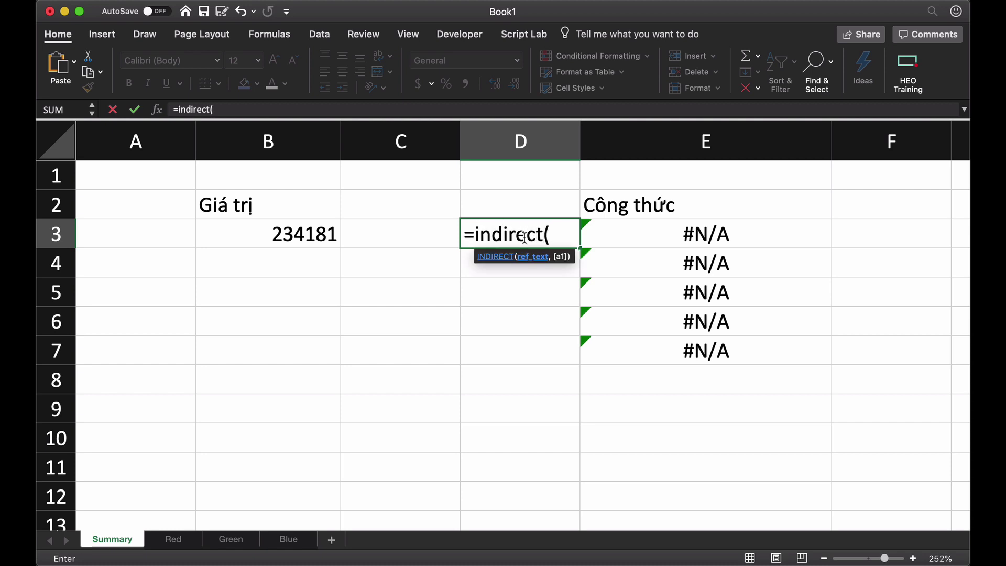
text("B)
text(3",)
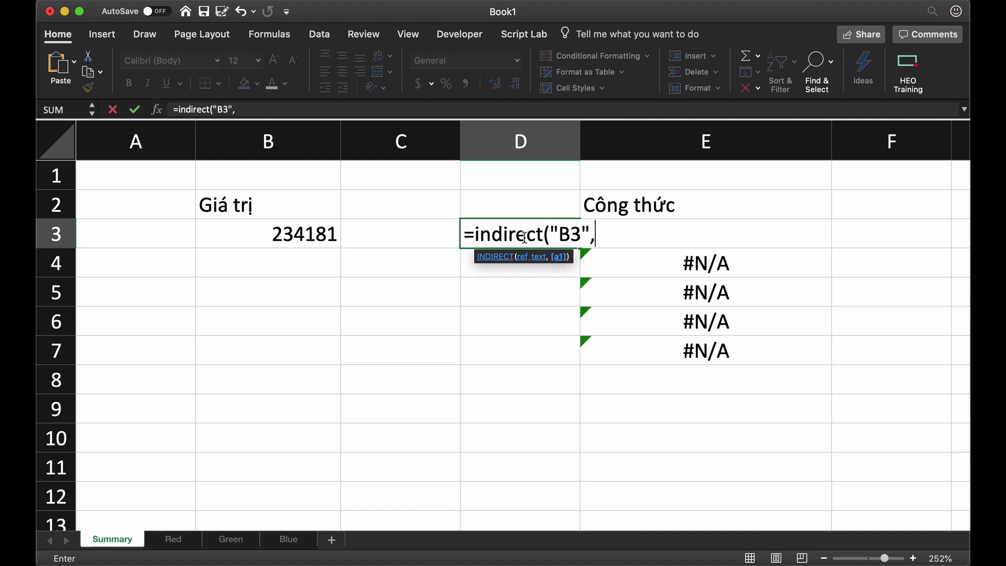
key(BackSpace)
text(,)
key(BackSpace)
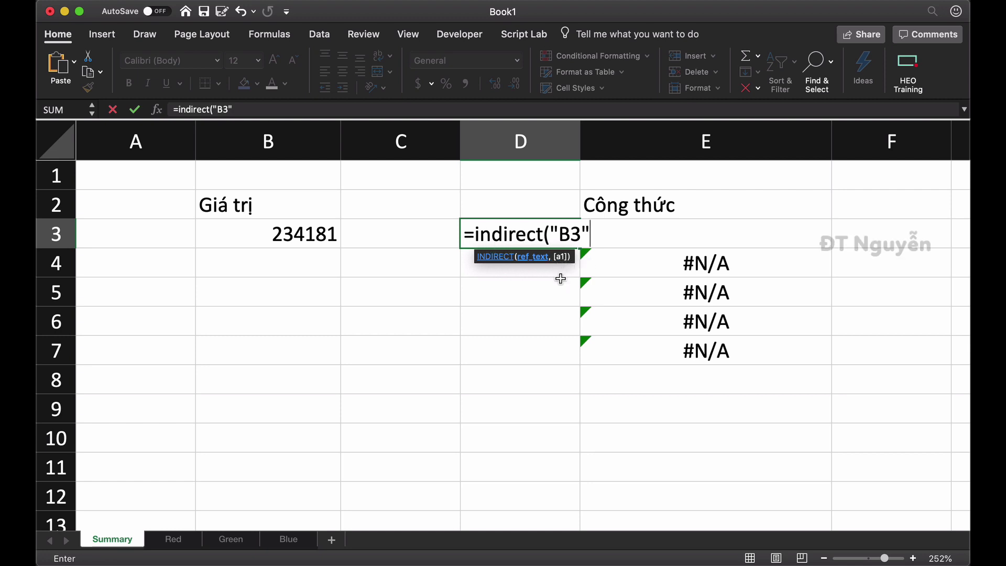
text())
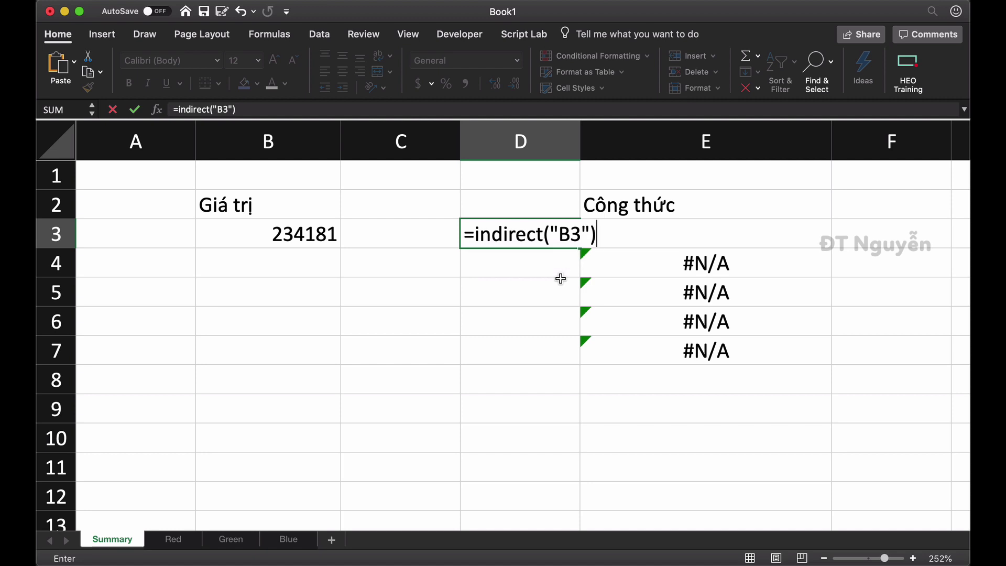
key(Return)
click(530, 241)
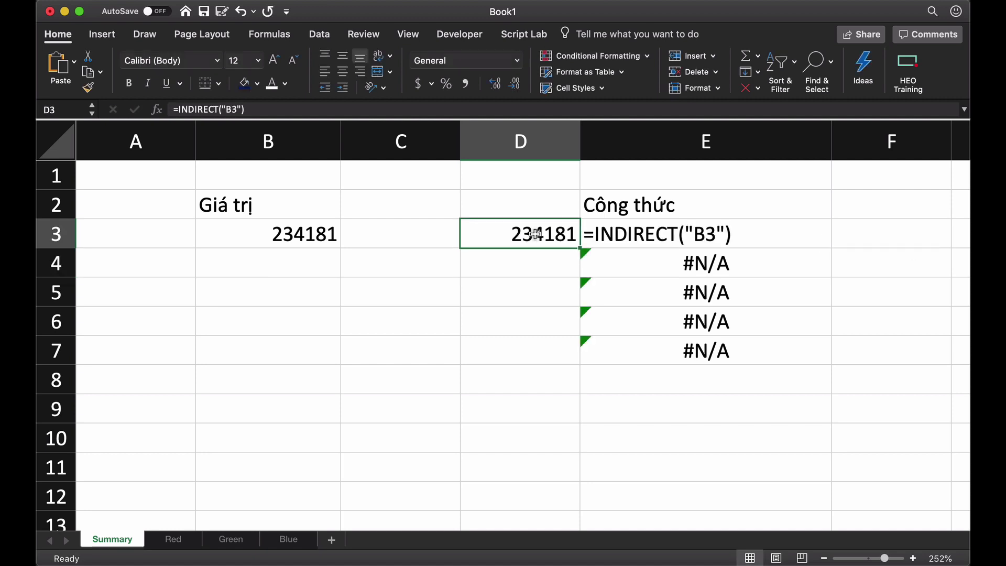
- Enter =INDIRECT("B3",TRUE) in D4 to return 234181 with an A1-style reference
click(519, 258)
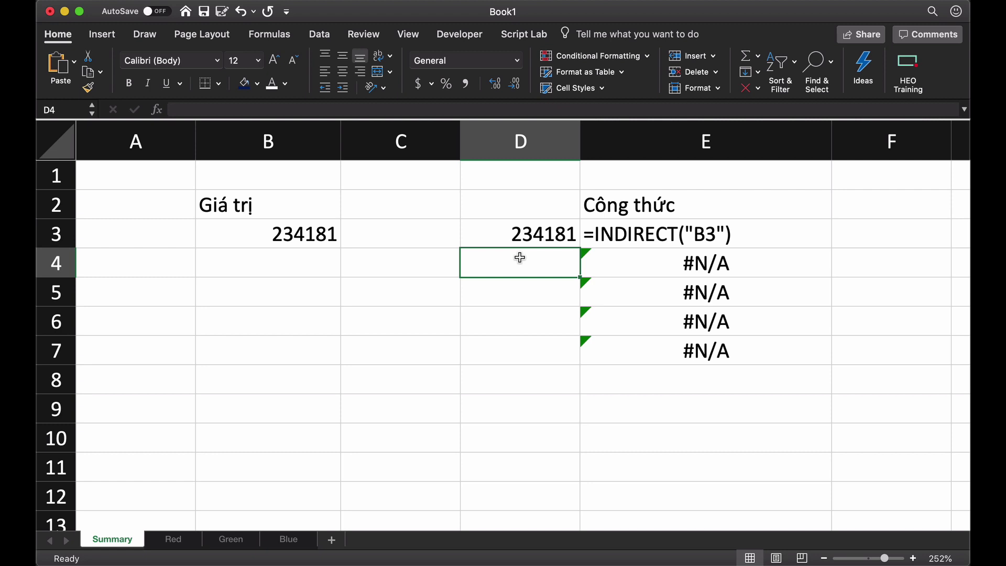
text(=)
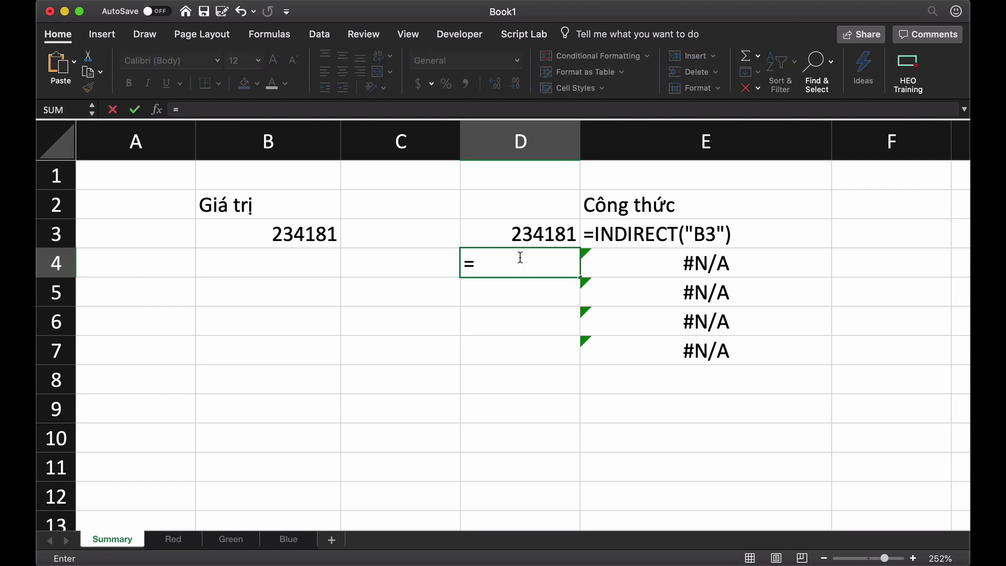
text(indirect)
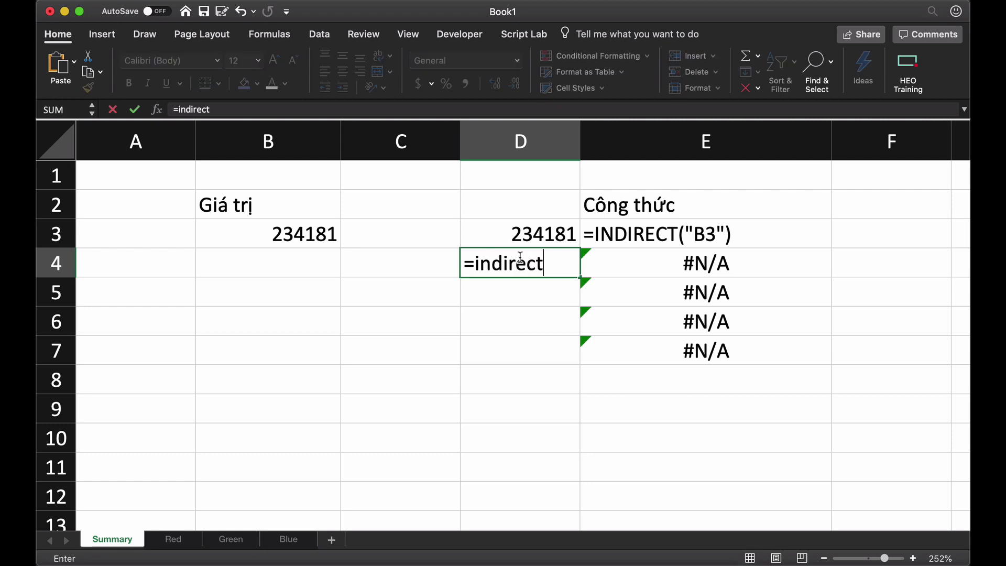
text(()
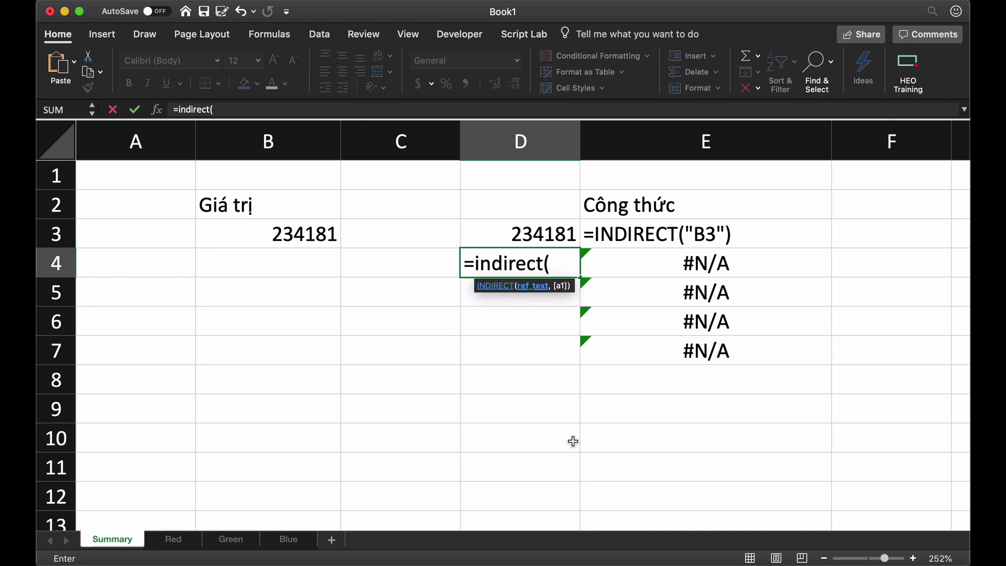
text("B3",)
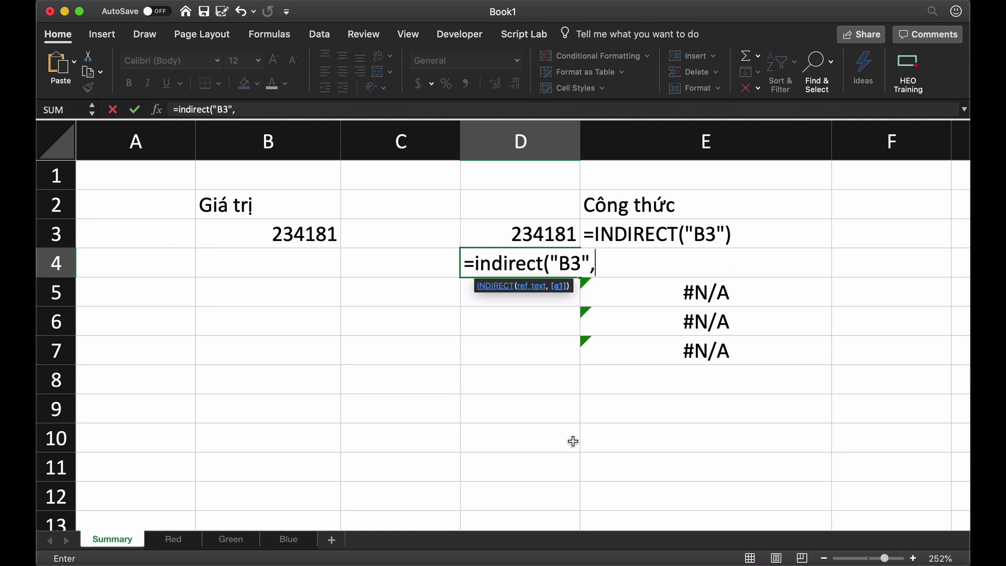
text(1)
key(BackSpace)
text(true))
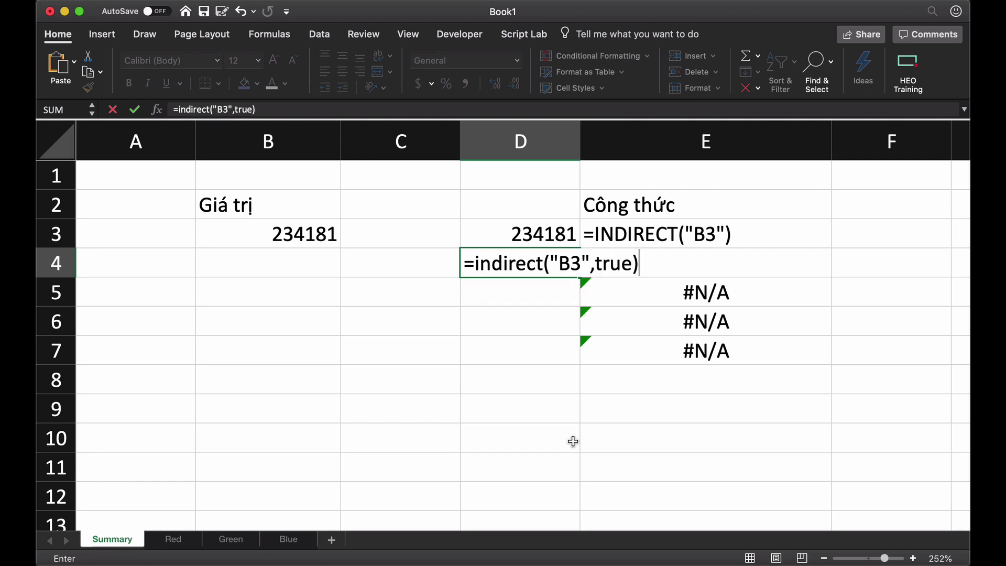
key(Return)
- Clear the leftover #N/A entries in E6:E7
drag(637, 332, 716, 356)
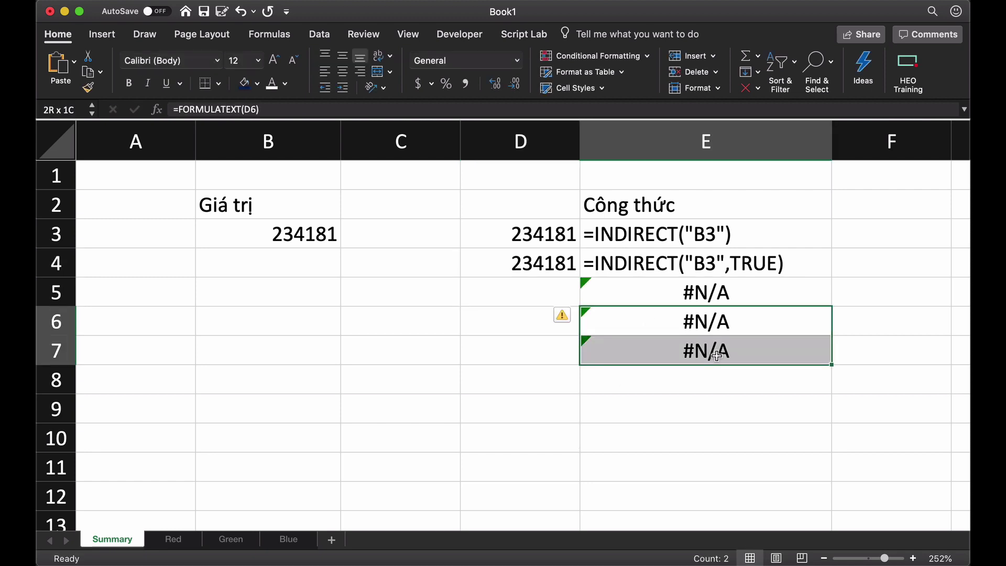
key(Delete)
click(616, 426)
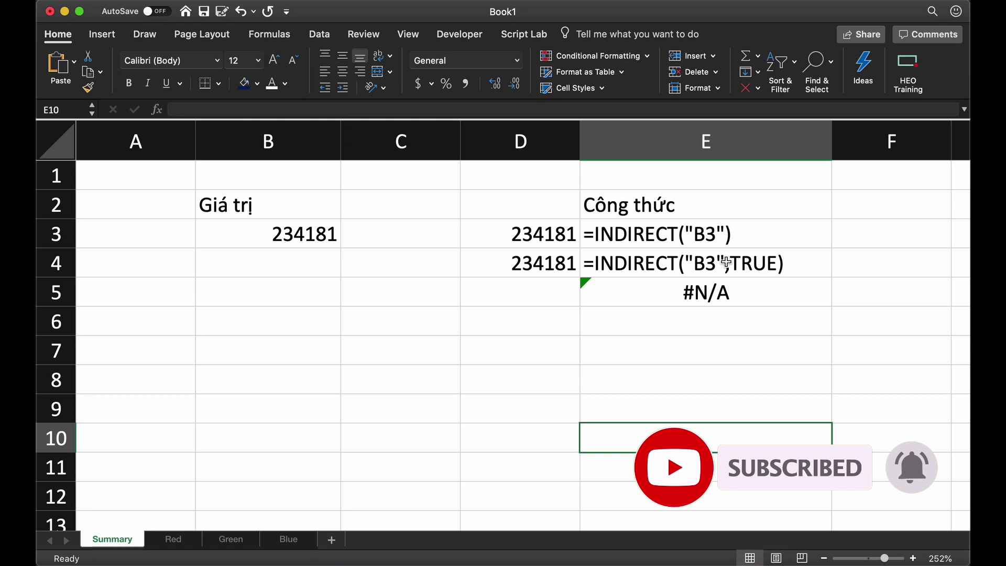
- Enter =INDIRECT("R3C2",FALSE) in D5 to return 234181 via an R1C1 reference
click(500, 283)
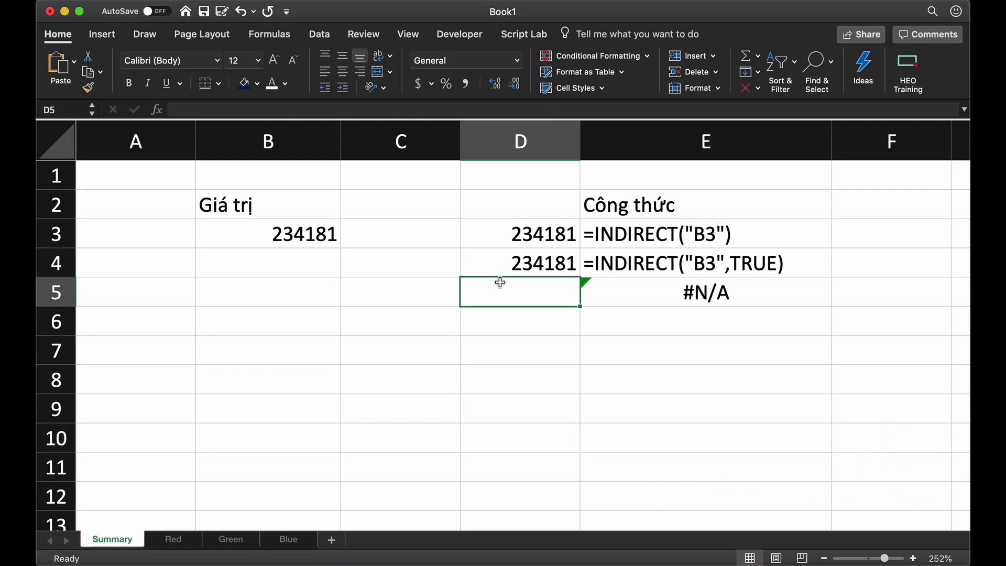
text(=)
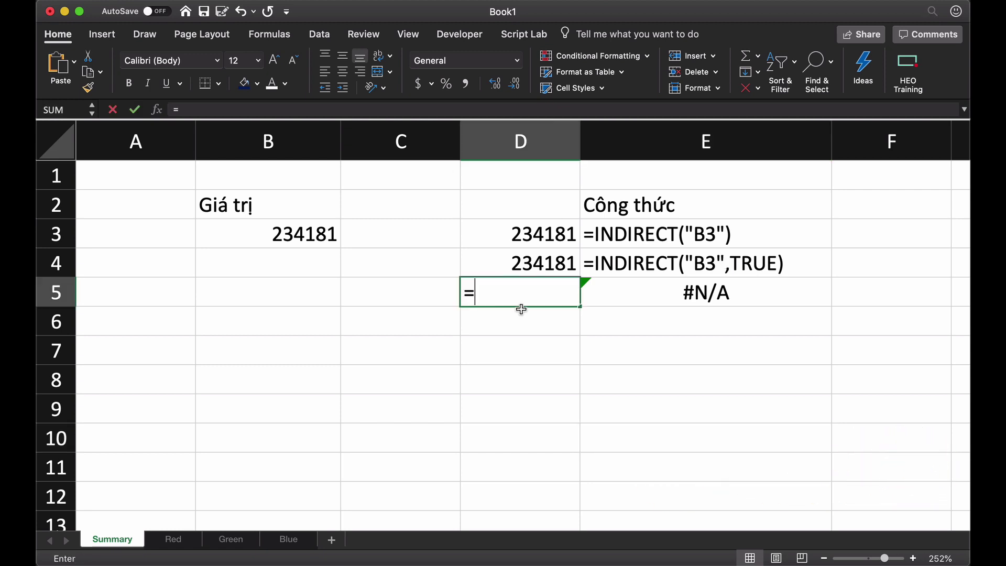
text(ind)
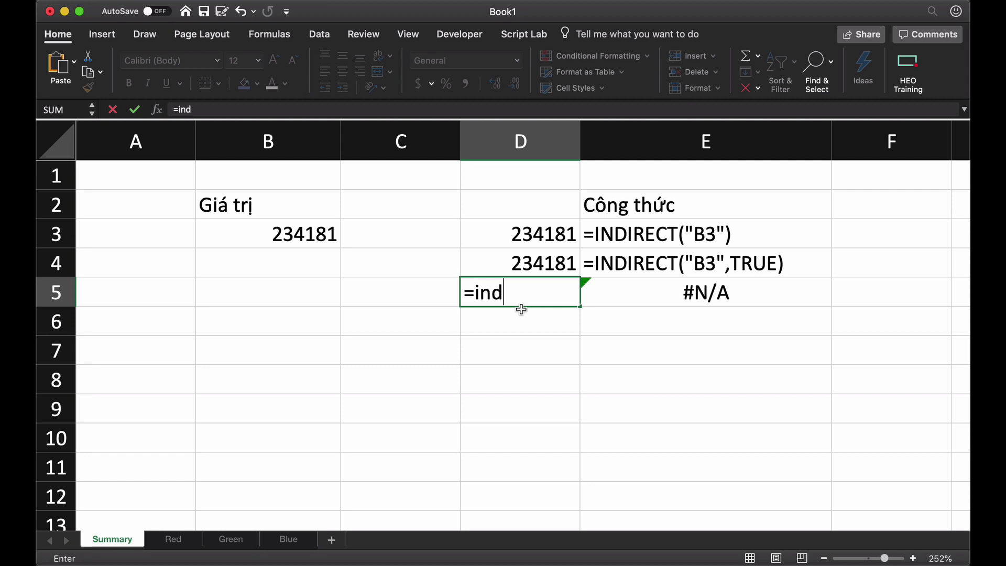
text(irect()
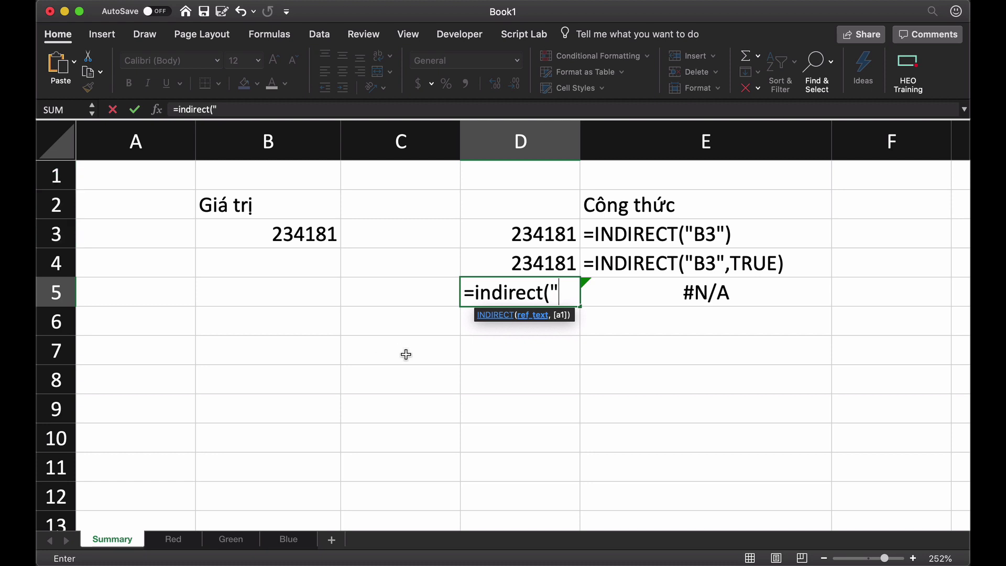
text(3)
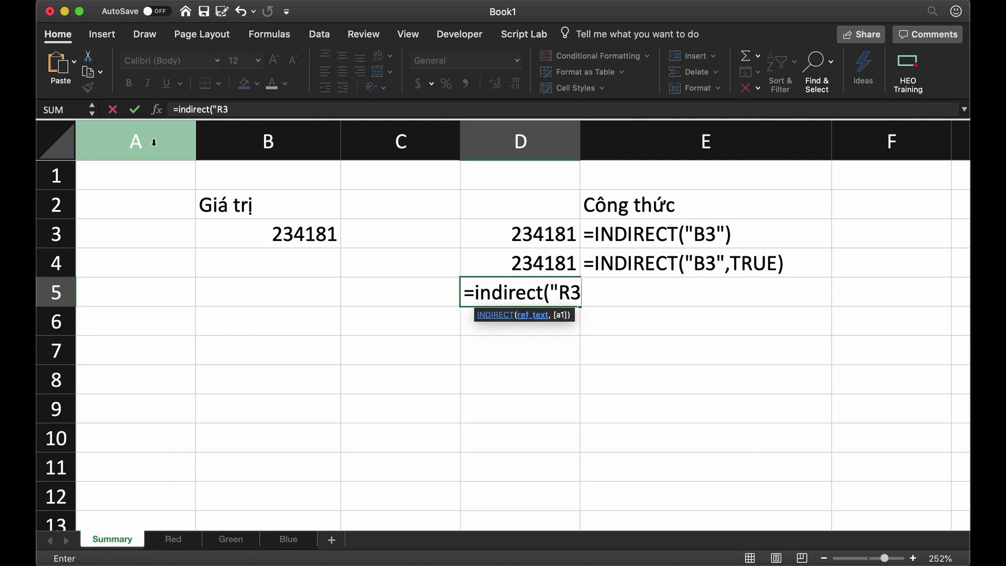
text(C2)
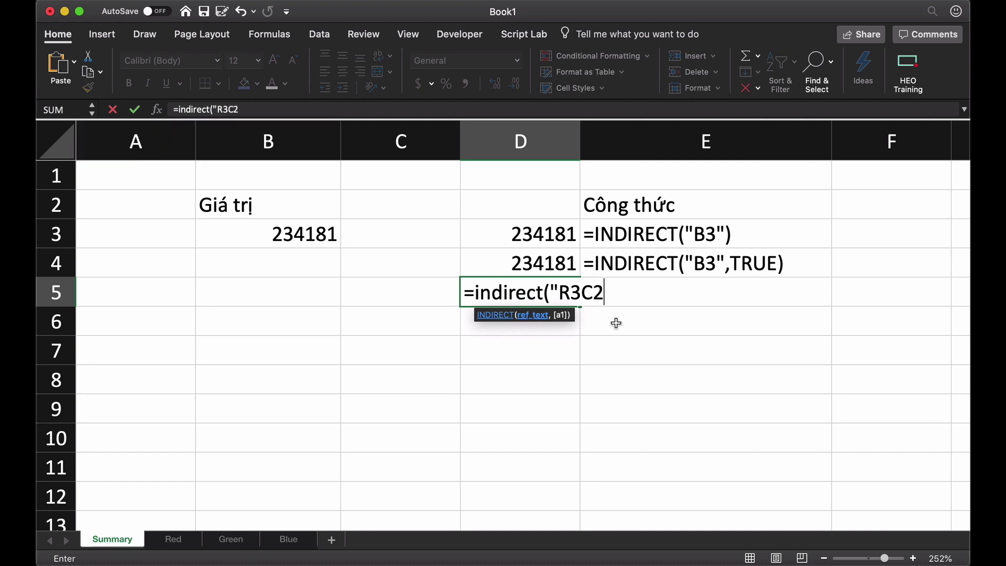
text(",)
text(0)
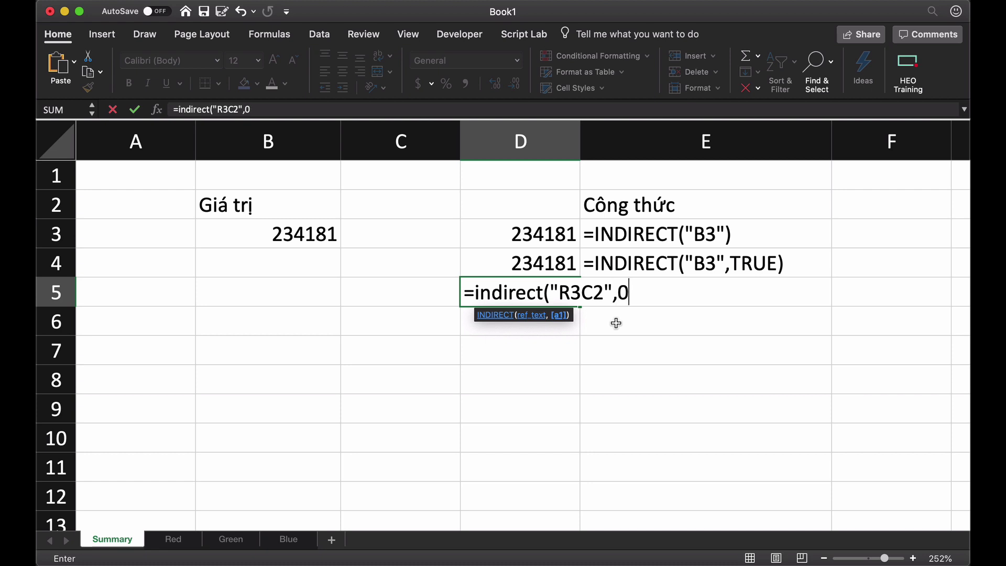
key(BackSpace)
text(false))
key(Return)
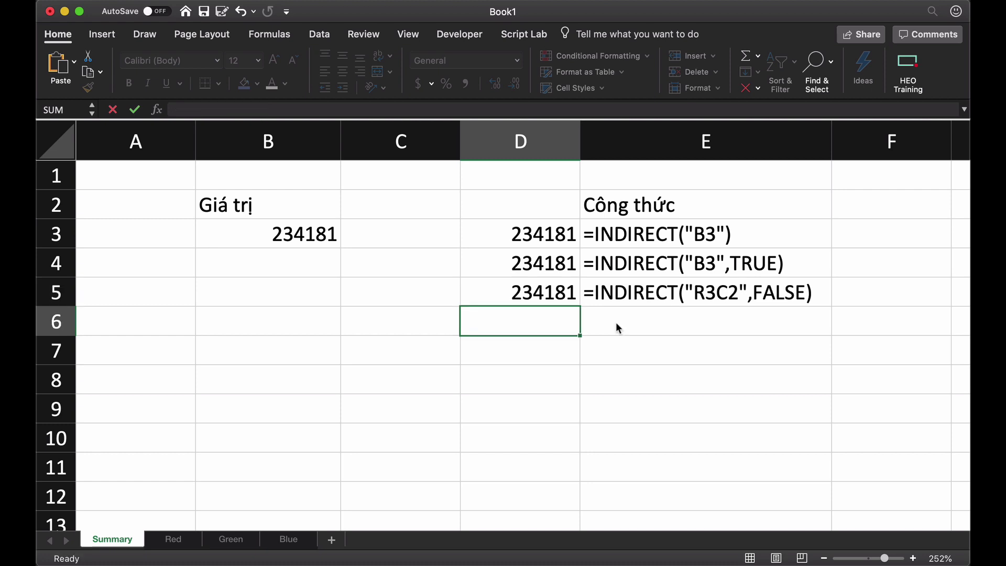
- Compare D5 with source cell B3 and the three INDIRECT results in D3:D5
click(536, 294)
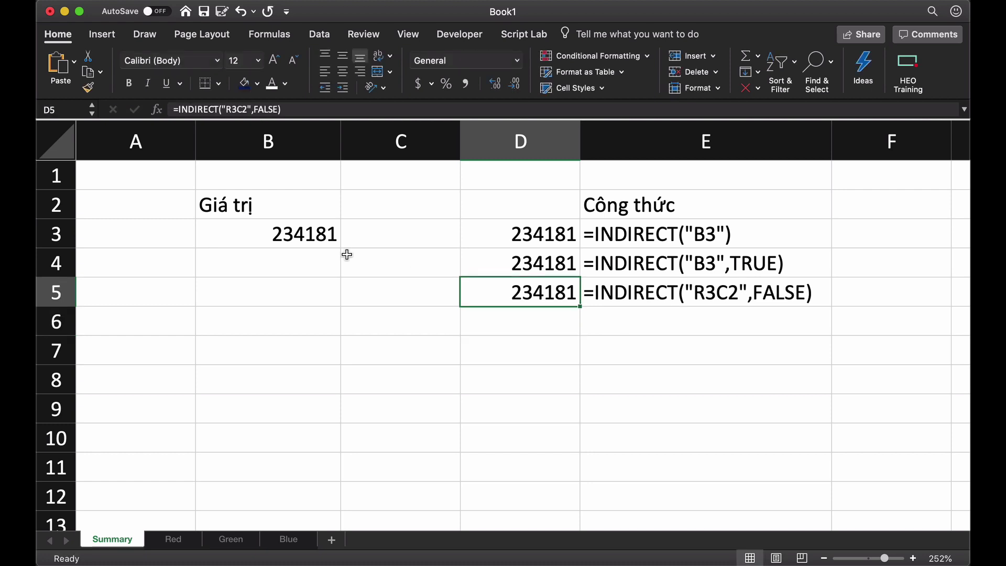
click(313, 238)
click(473, 358)
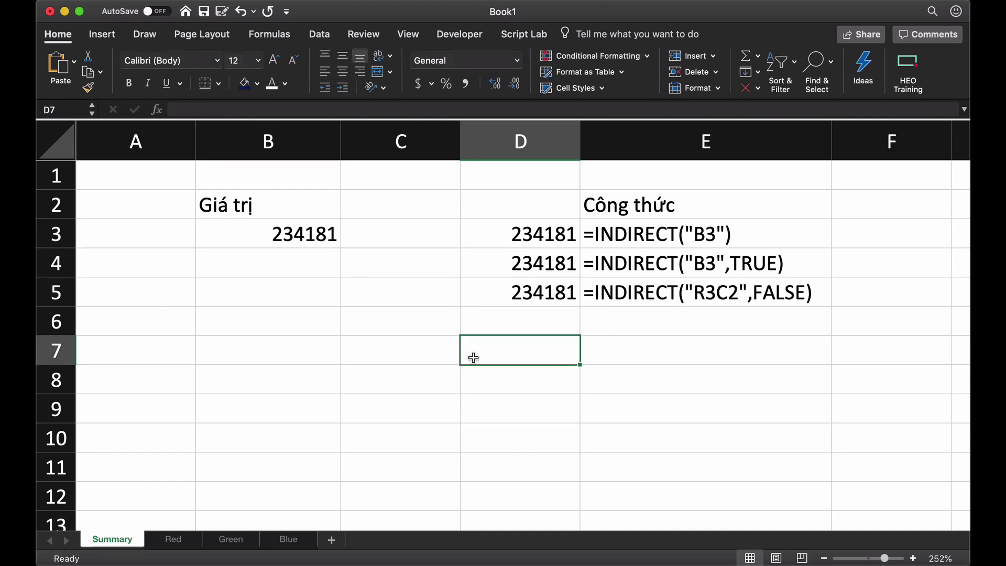
drag(532, 237, 532, 282)
click(699, 392)
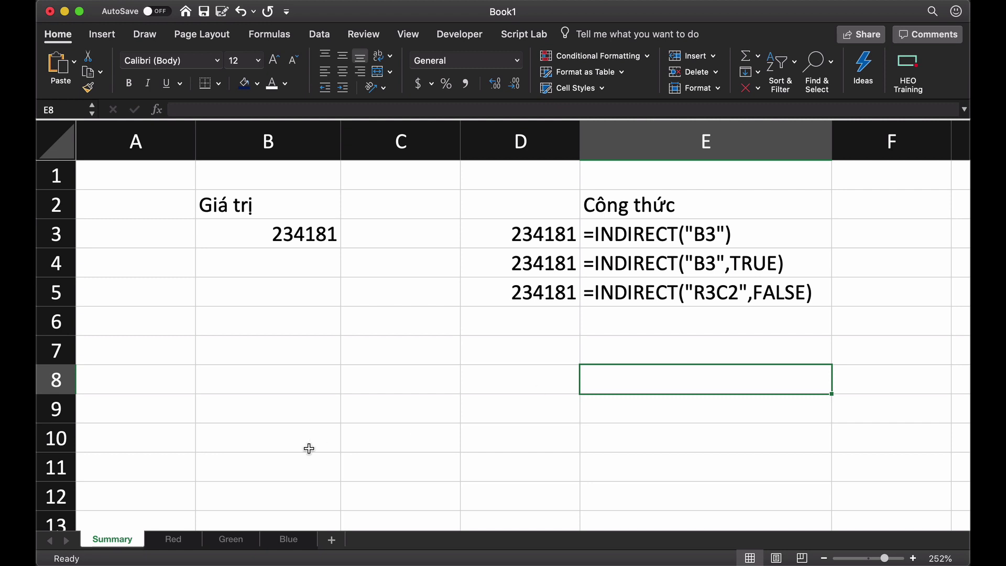
click(174, 540)
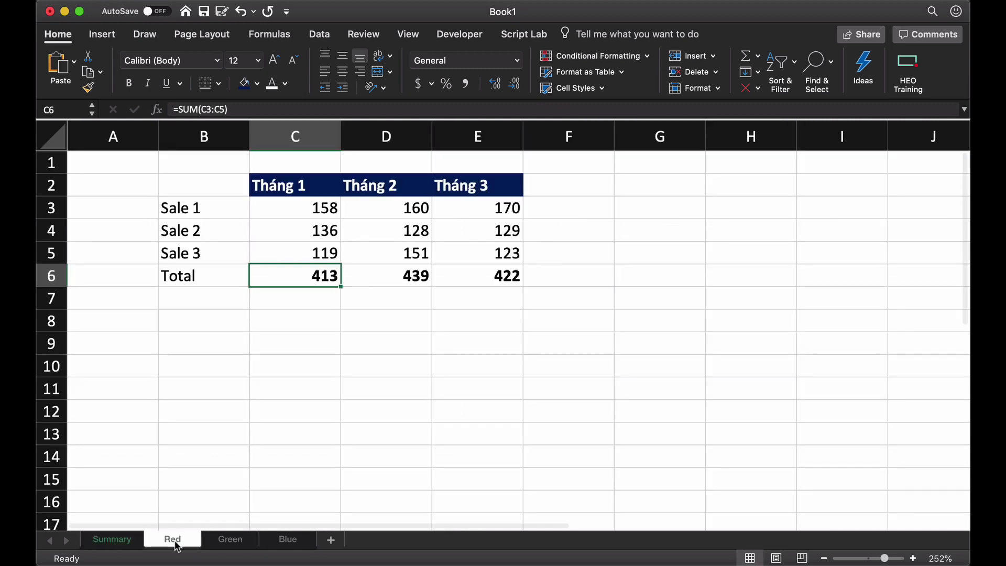
click(225, 545)
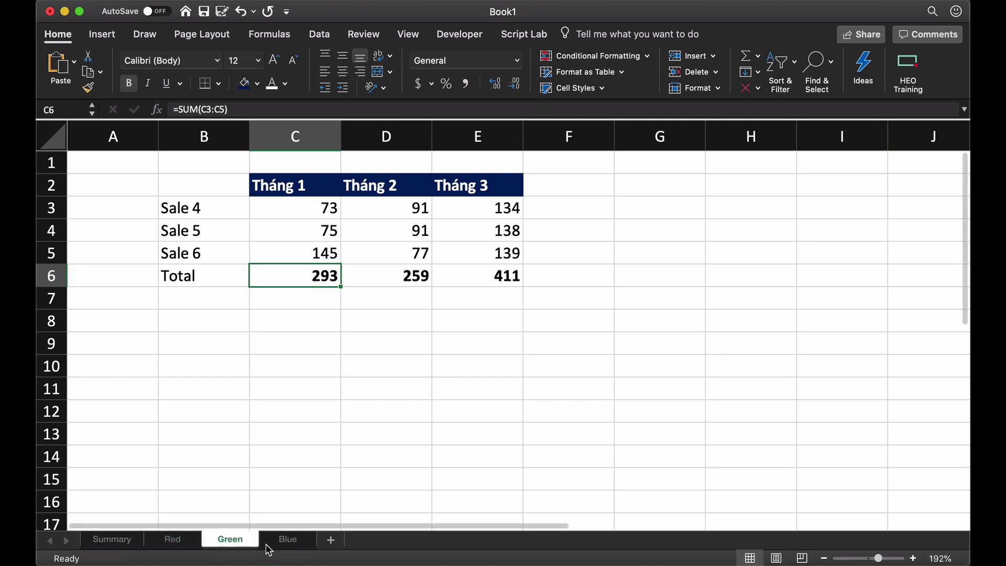
click(288, 545)
click(174, 545)
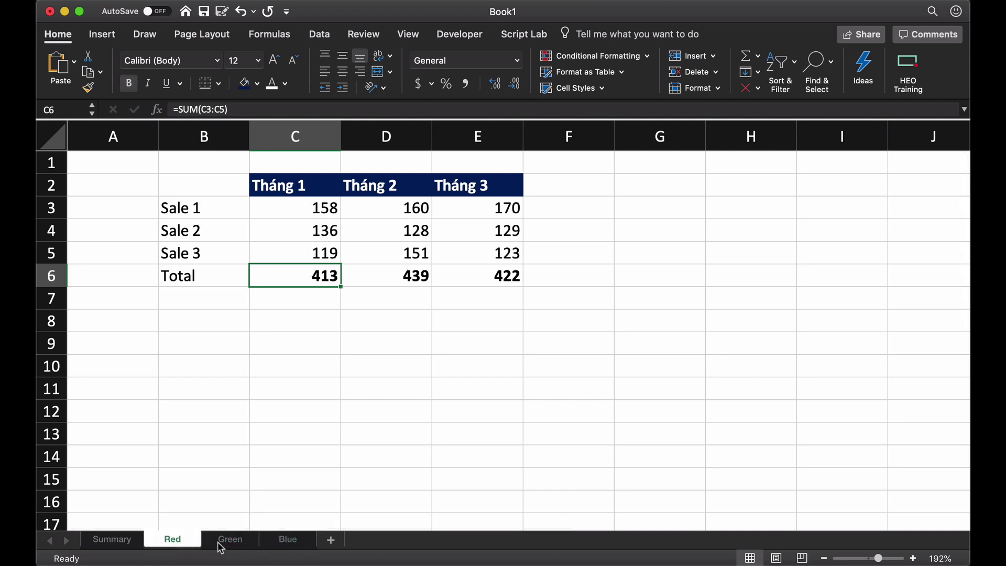
click(233, 545)
click(282, 543)
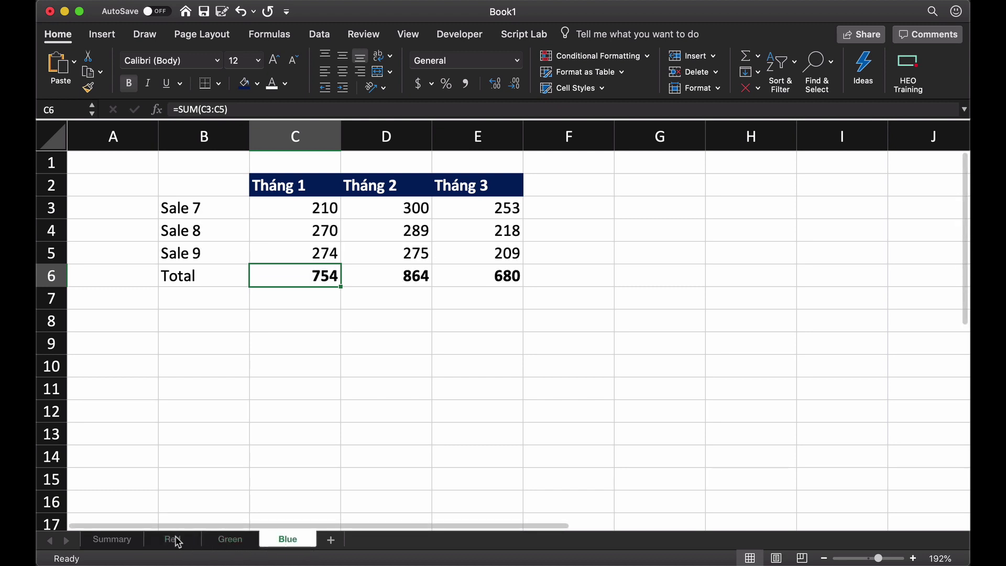
click(178, 545)
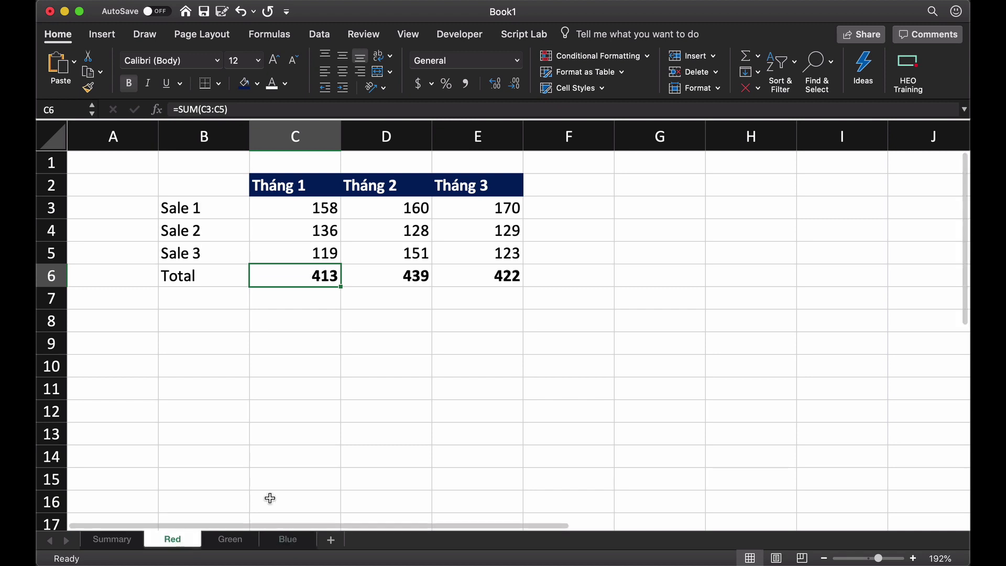
mouse_move(201, 178)
mouse_down()
mouse_move(482, 233)
mouse_move(522, 283)
mouse_up()
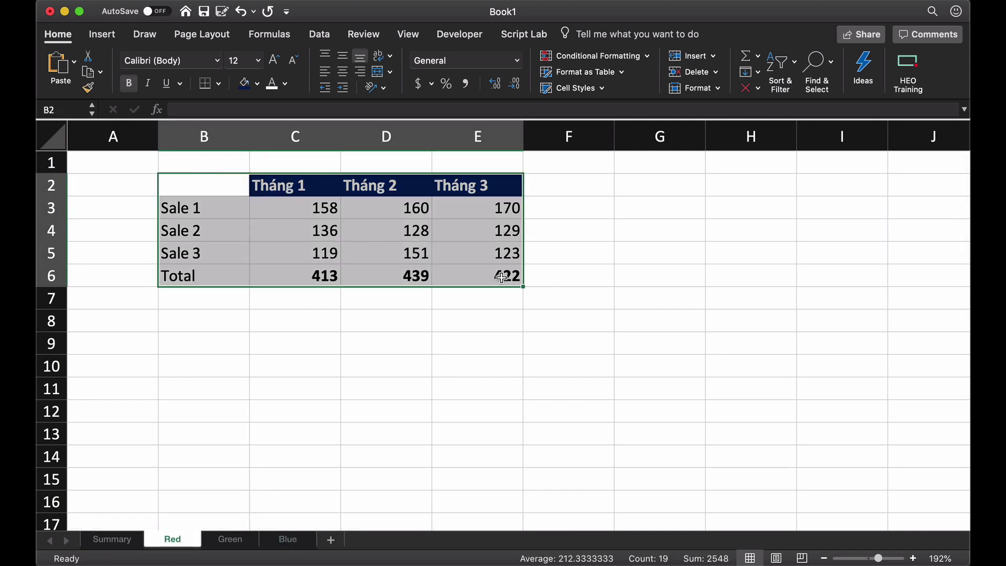
click(231, 539)
click(277, 547)
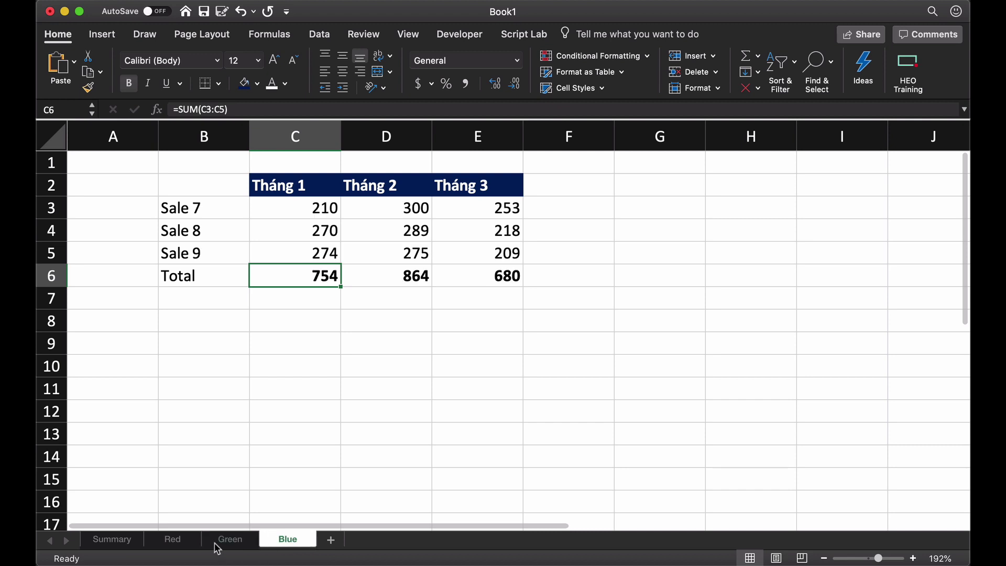
click(178, 545)
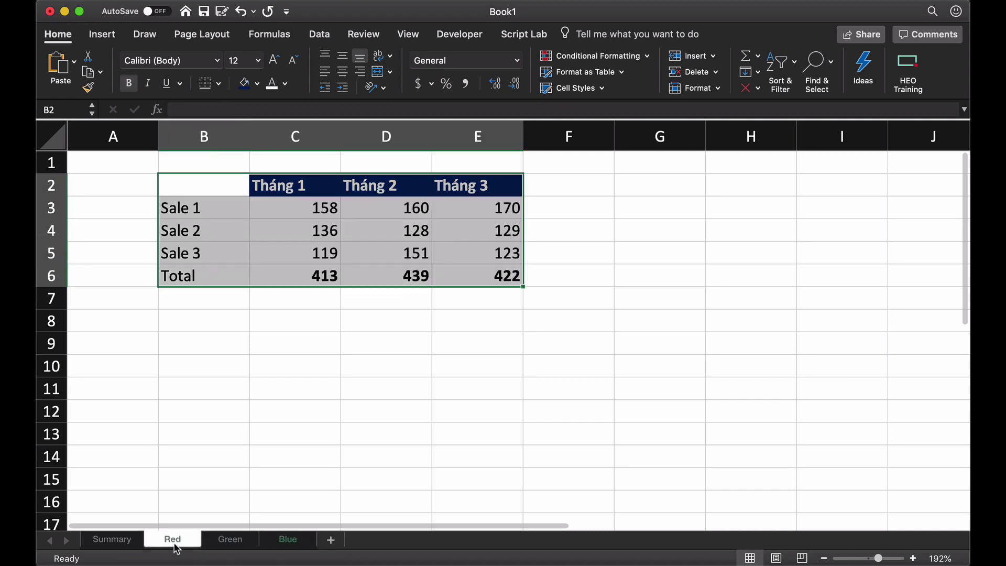
click(286, 308)
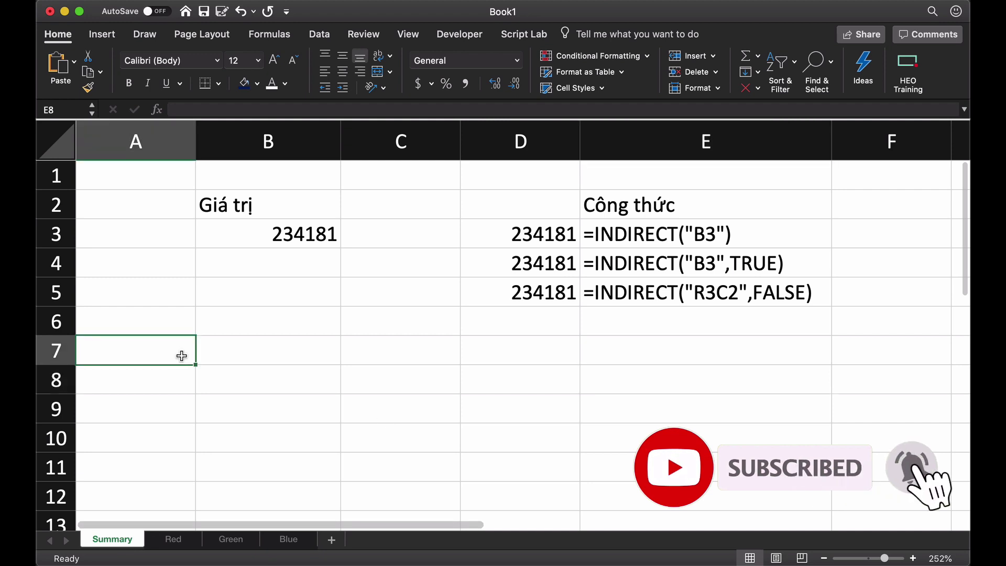
- Set A7:E12 and B13 to Automatic font colour so the Tháng and colour labels show
drag(184, 351, 576, 501)
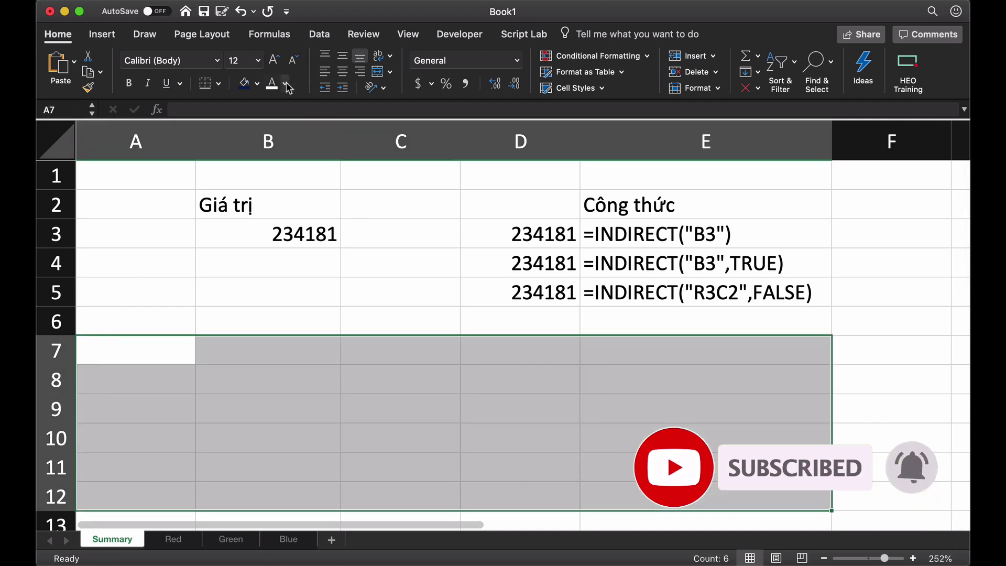
click(285, 83)
click(313, 120)
scroll(471, 411, down, 3)
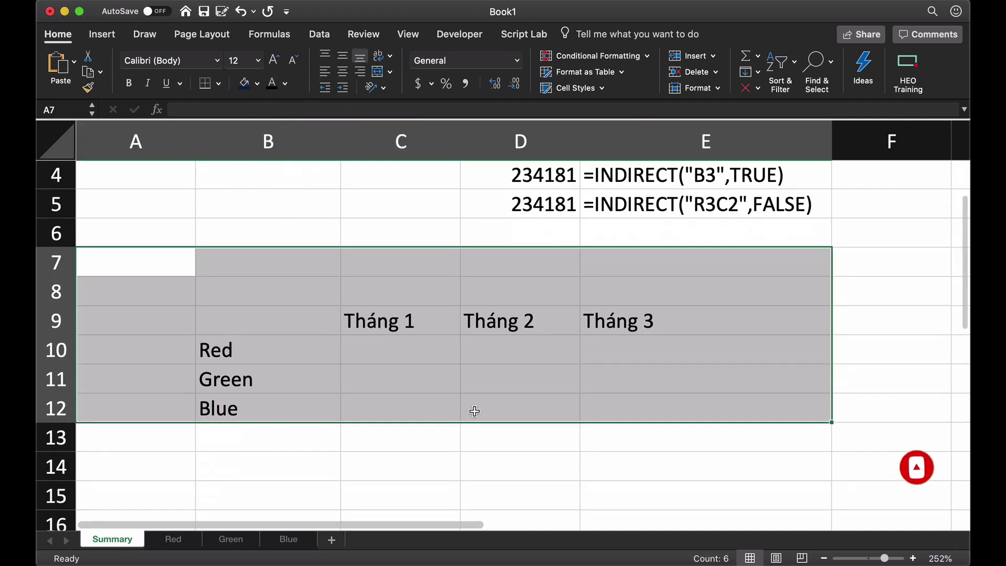
click(328, 442)
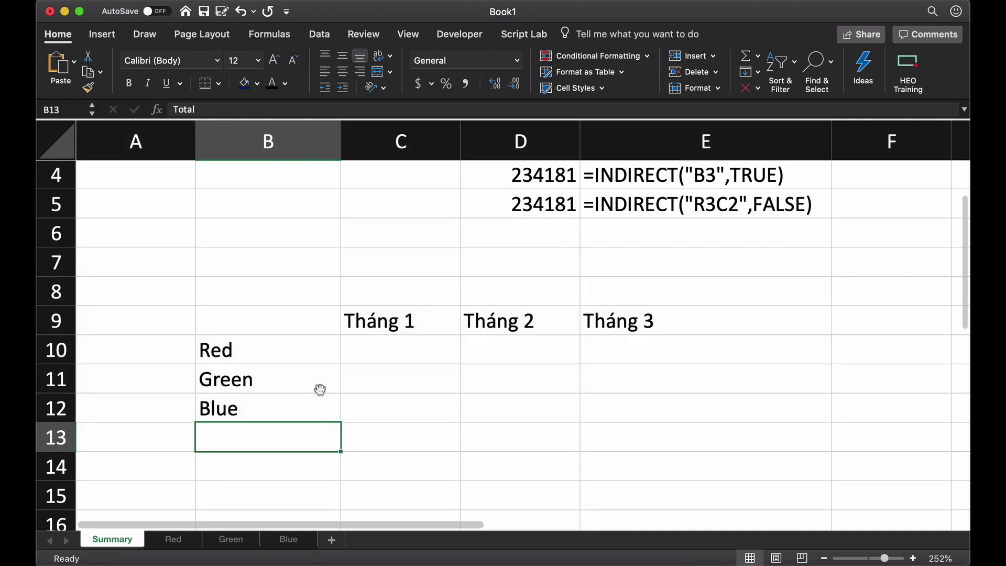
click(272, 83)
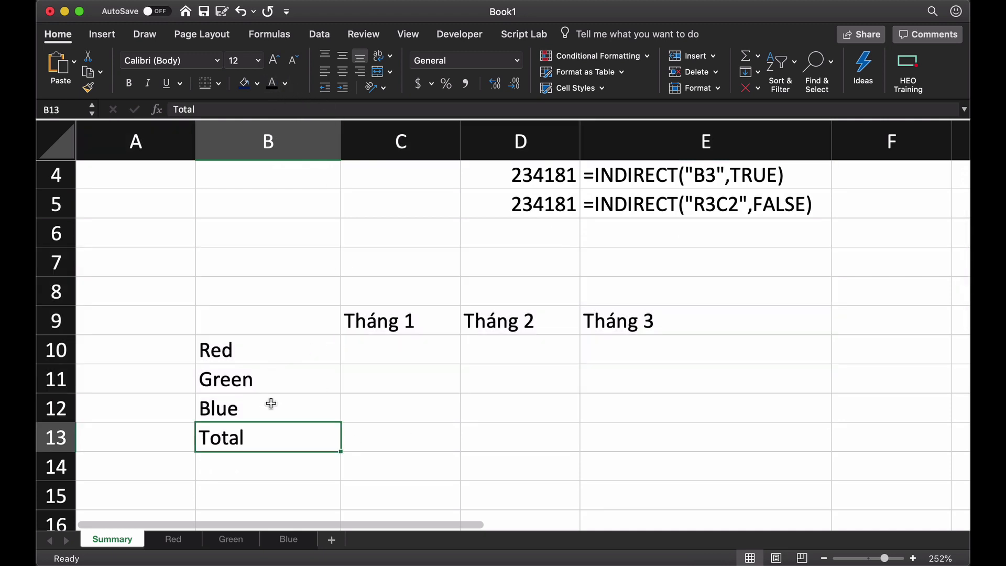
- Link C10 to the Red sheet's Tháng 1 total in C6 (413)
click(388, 349)
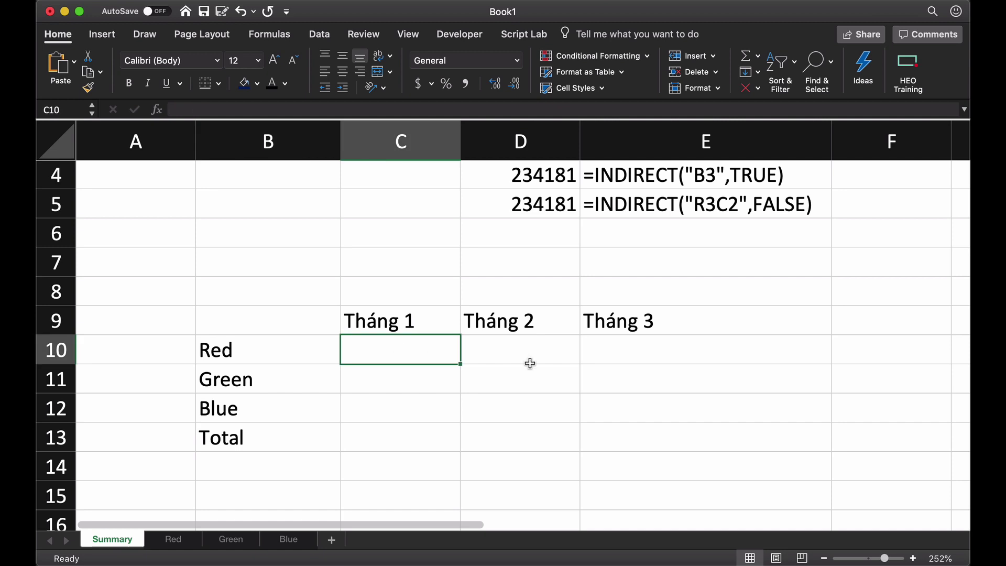
click(545, 356)
click(623, 352)
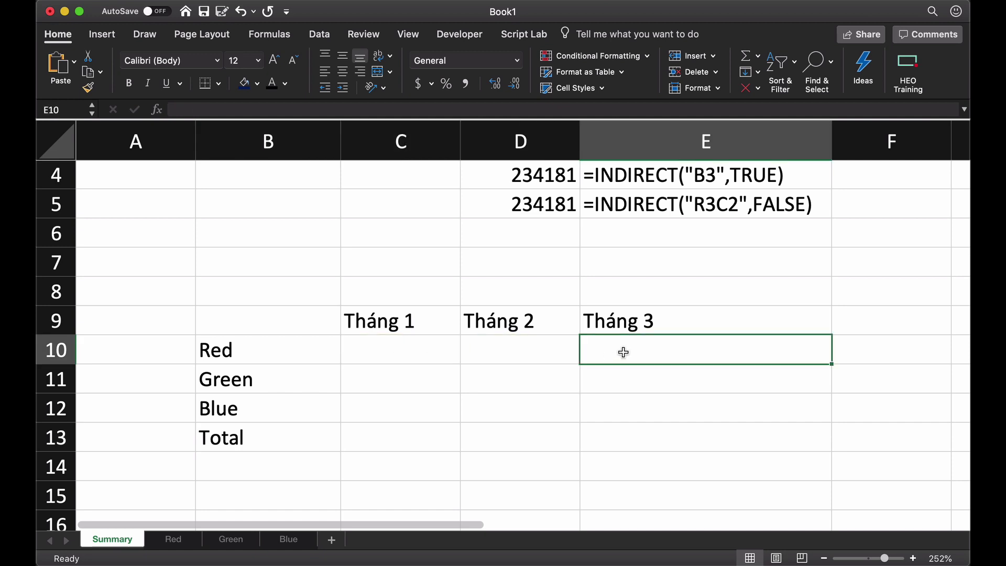
click(382, 349)
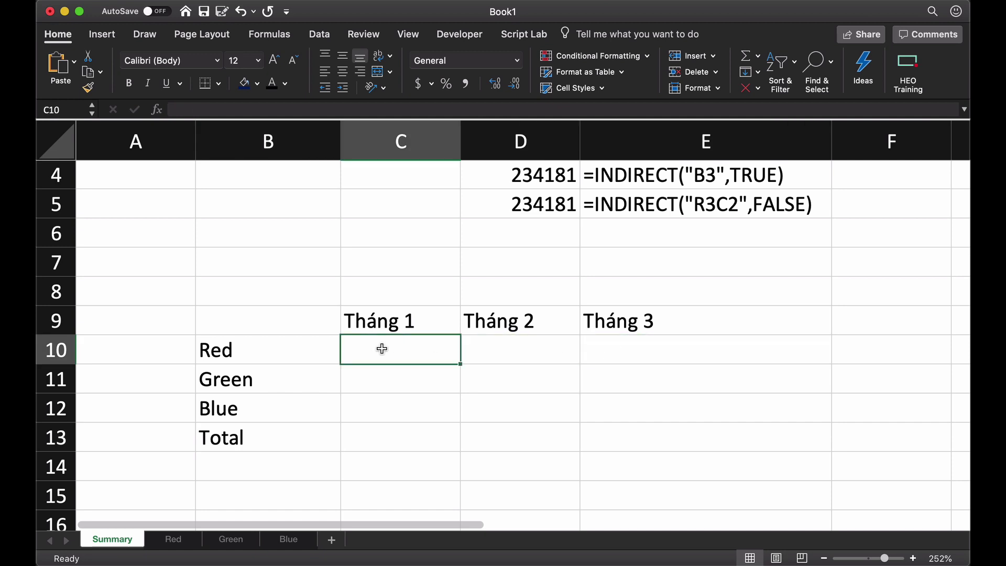
text(=)
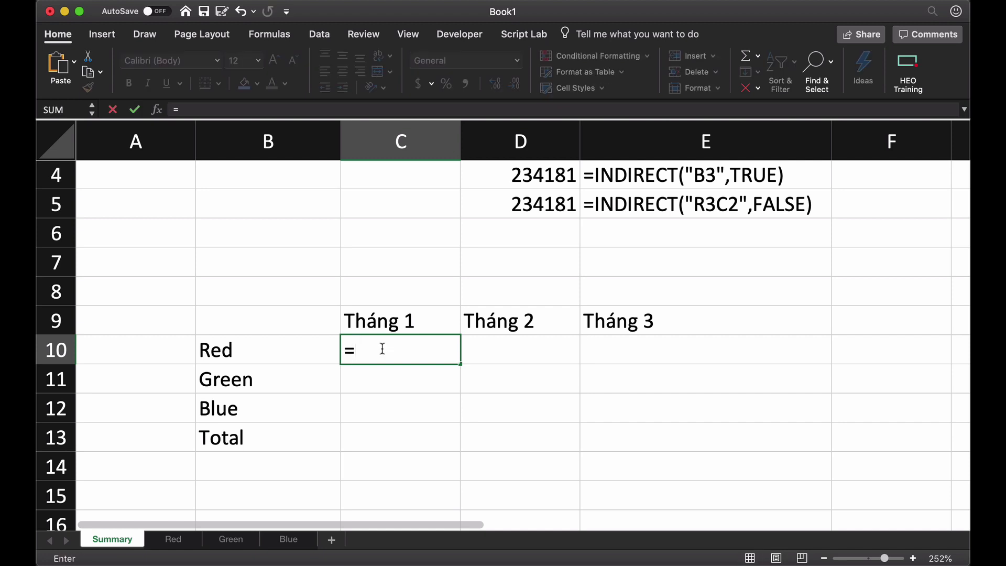
click(175, 540)
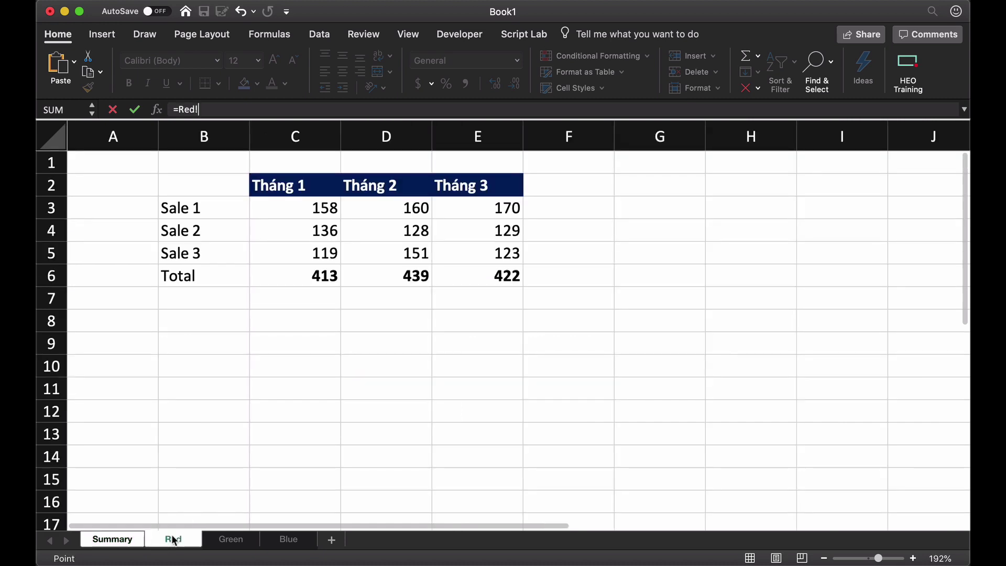
click(290, 269)
key(Return)
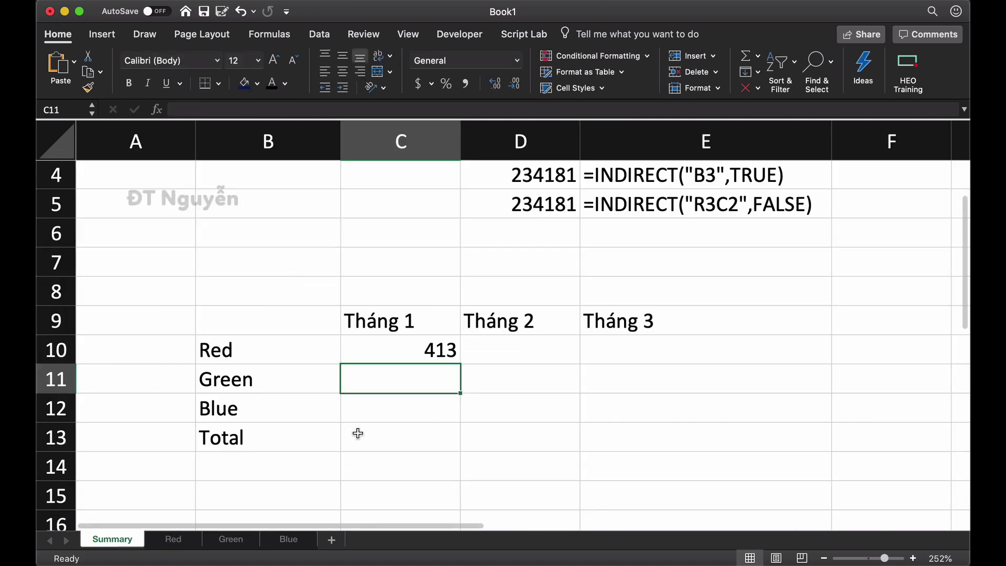
- Link C11 and C12 to the Green and Blue sheets' C6 totals (293, 754)
text(=)
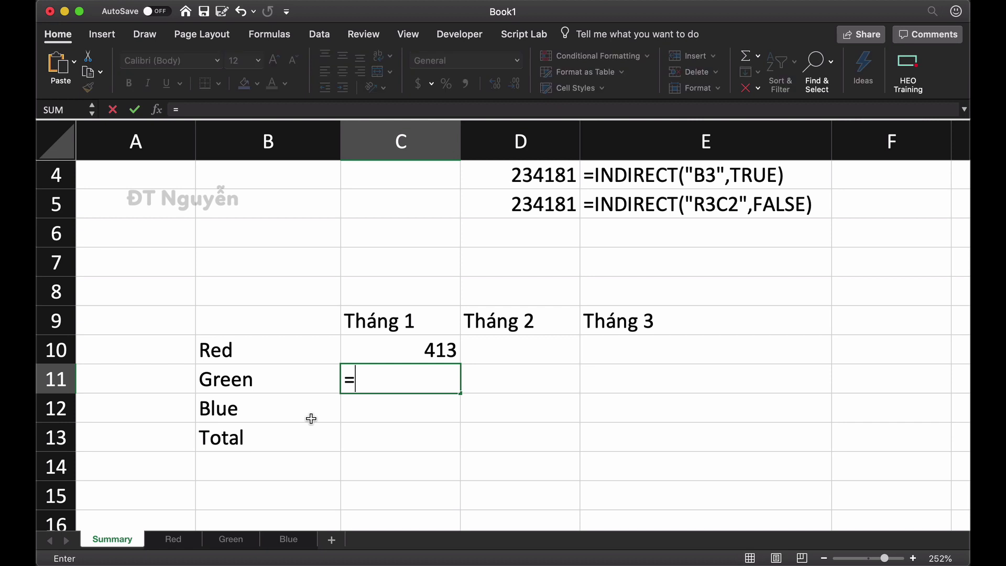
click(230, 544)
click(298, 277)
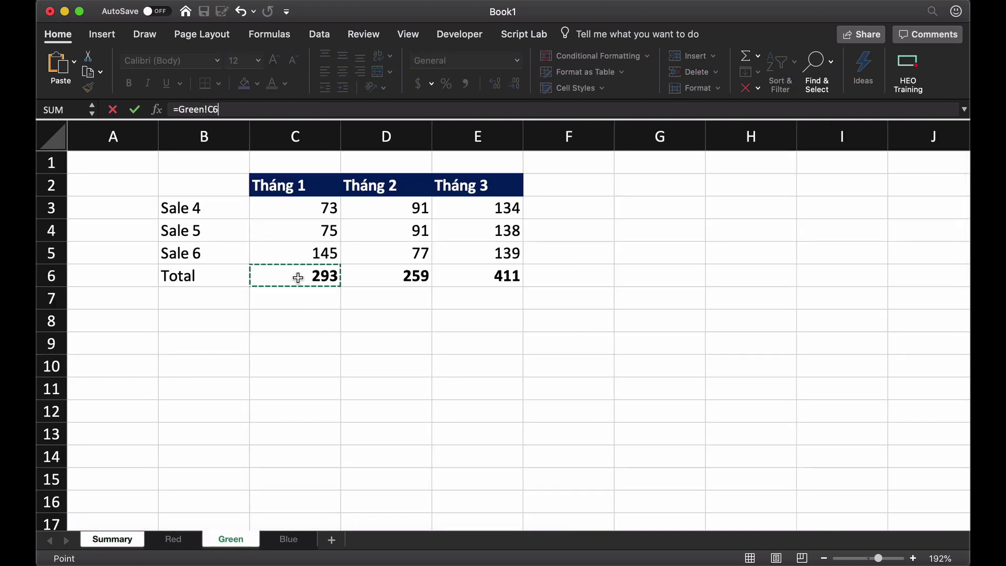
key(Return)
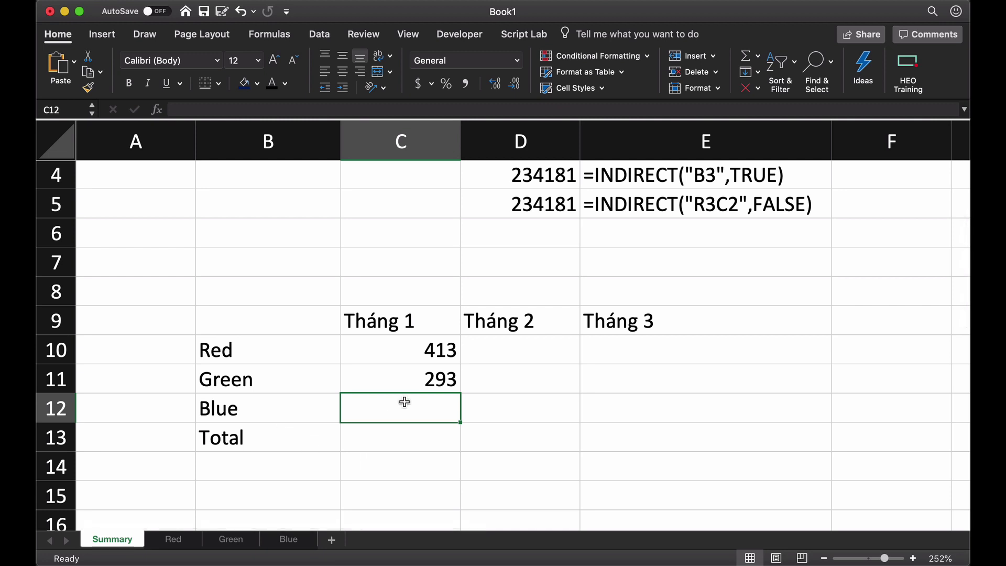
text(=)
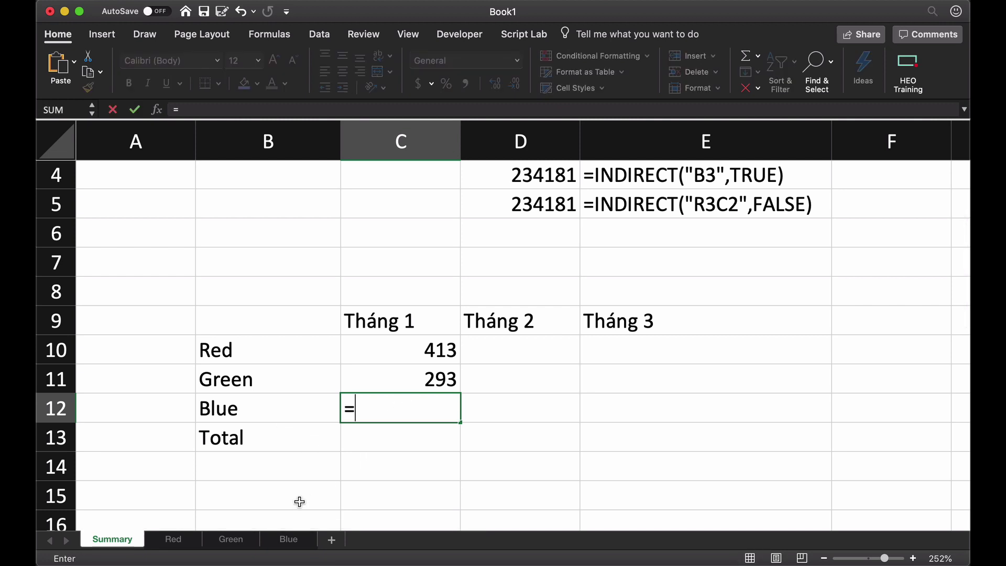
click(289, 540)
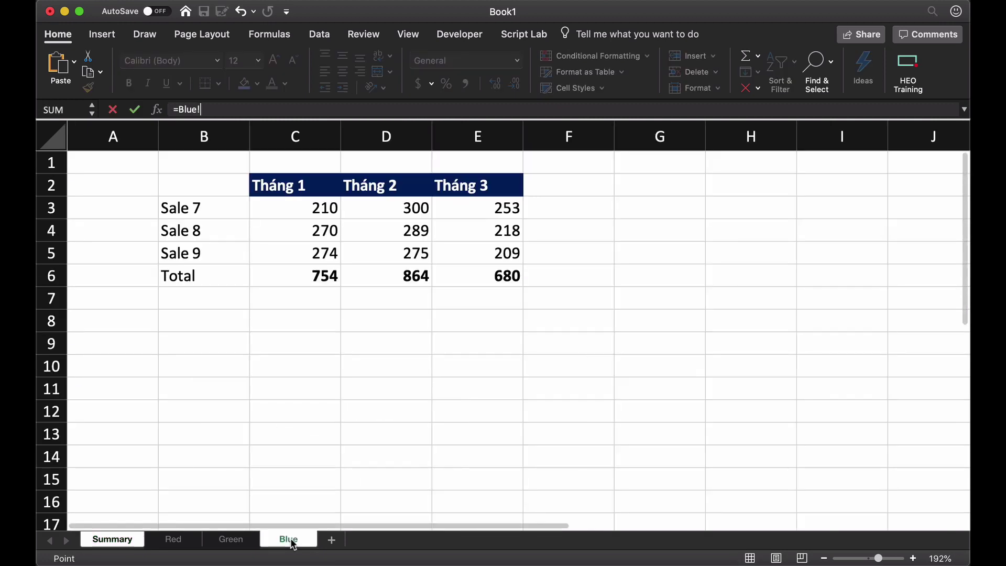
click(308, 278)
key(Return)
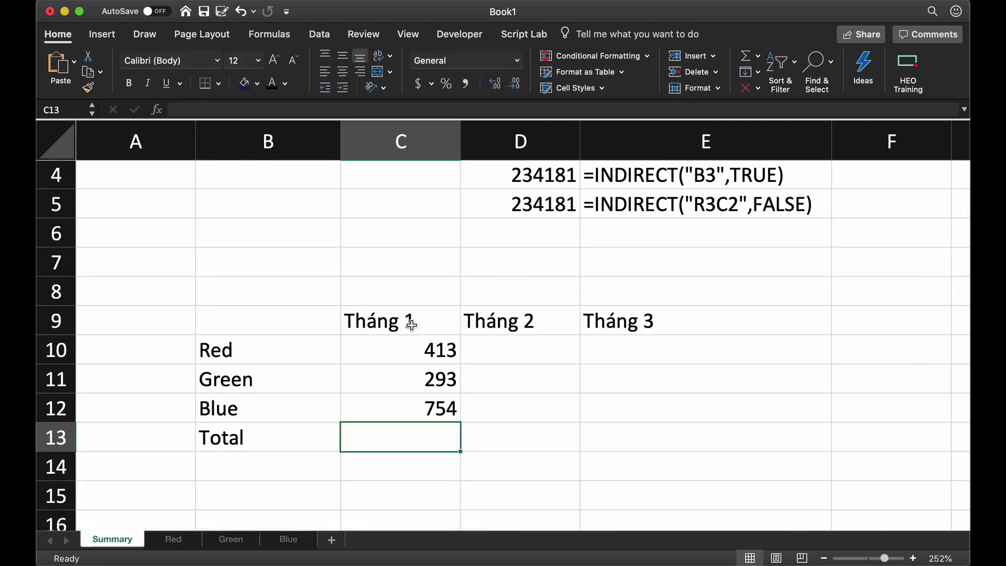
click(380, 353)
key(Down)
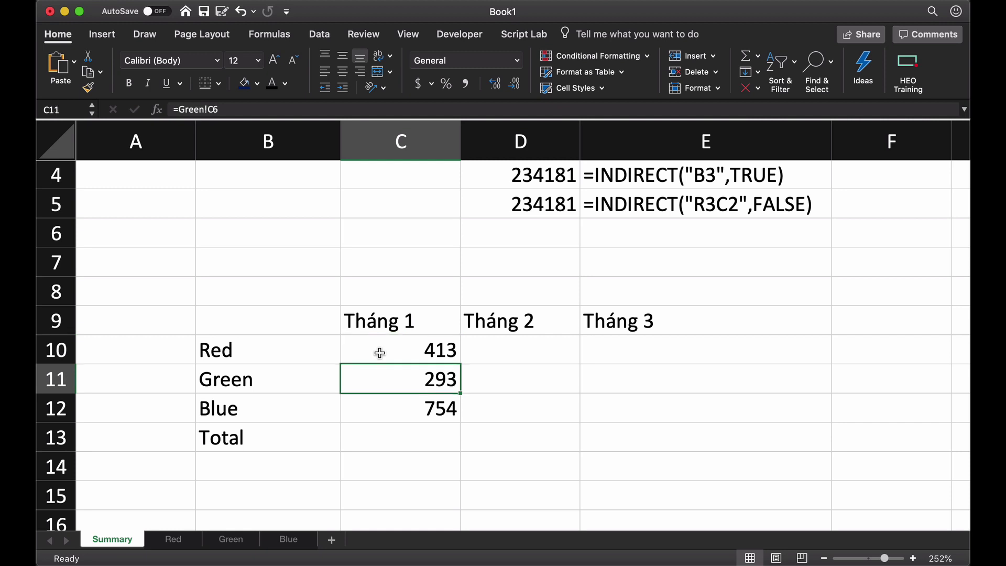
key(Down)
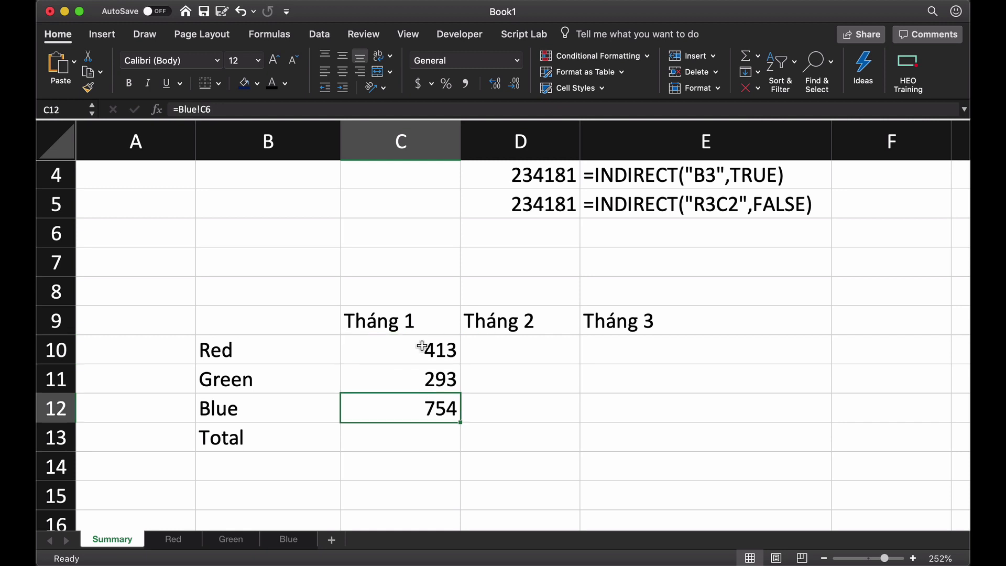
scroll(420, 345, up, 2)
scroll(422, 346, up, 1)
scroll(422, 346, down, 2)
click(420, 378)
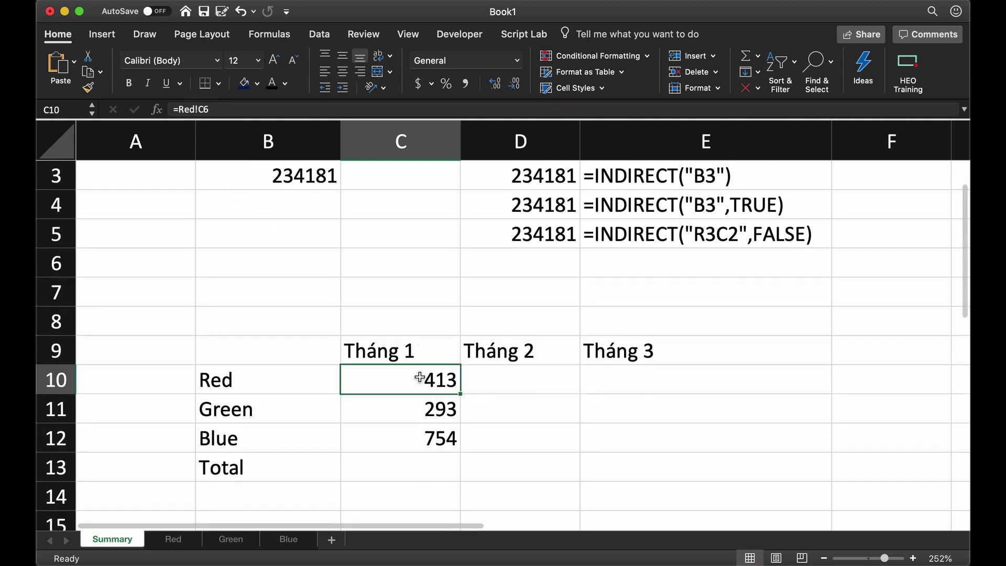
key(Down)
key(Down)
key(Up)
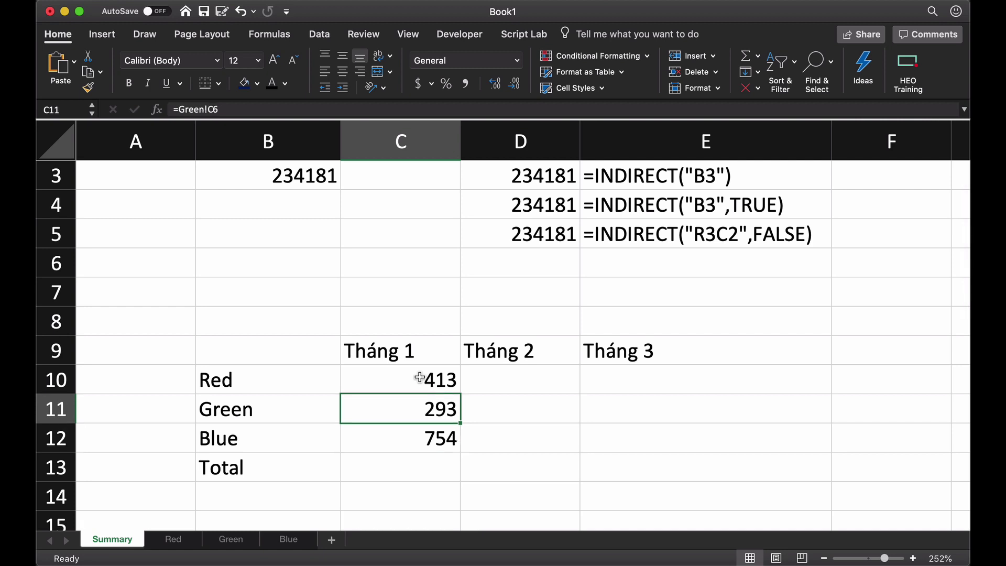
key(Up)
scroll(420, 377, up, 3)
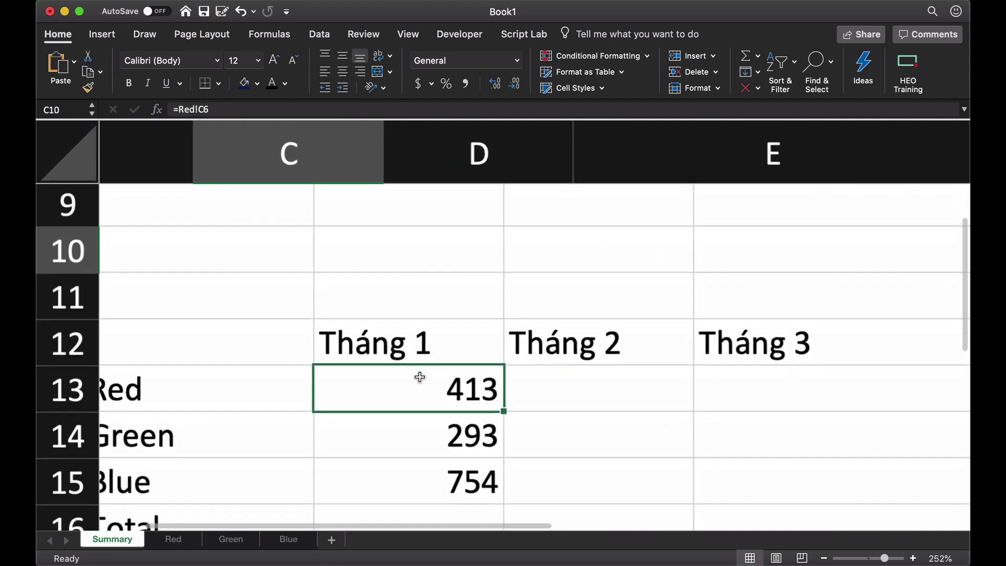
scroll(420, 380, up, 2)
scroll(419, 376, up, 2)
double_click(420, 377)
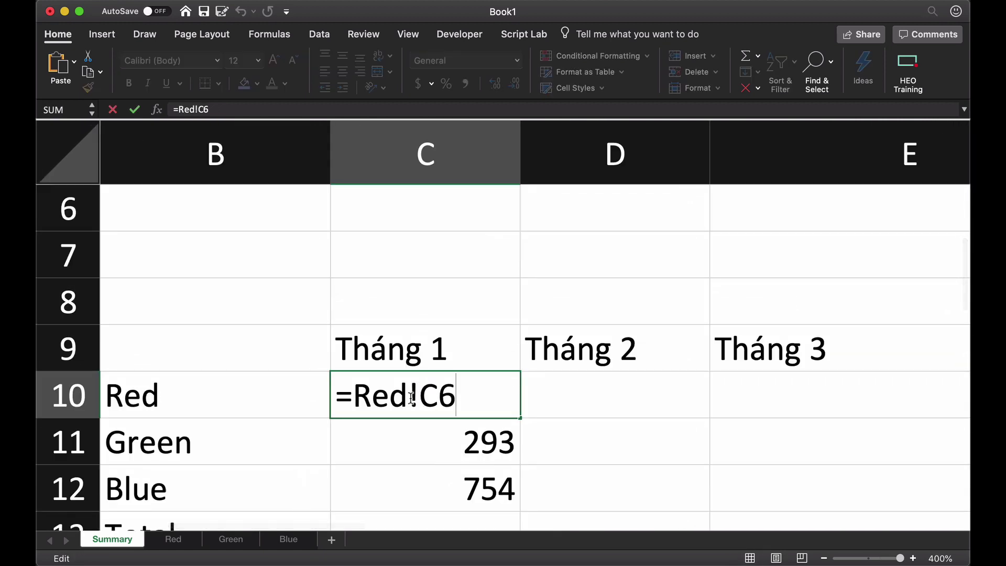
drag(409, 395, 464, 398)
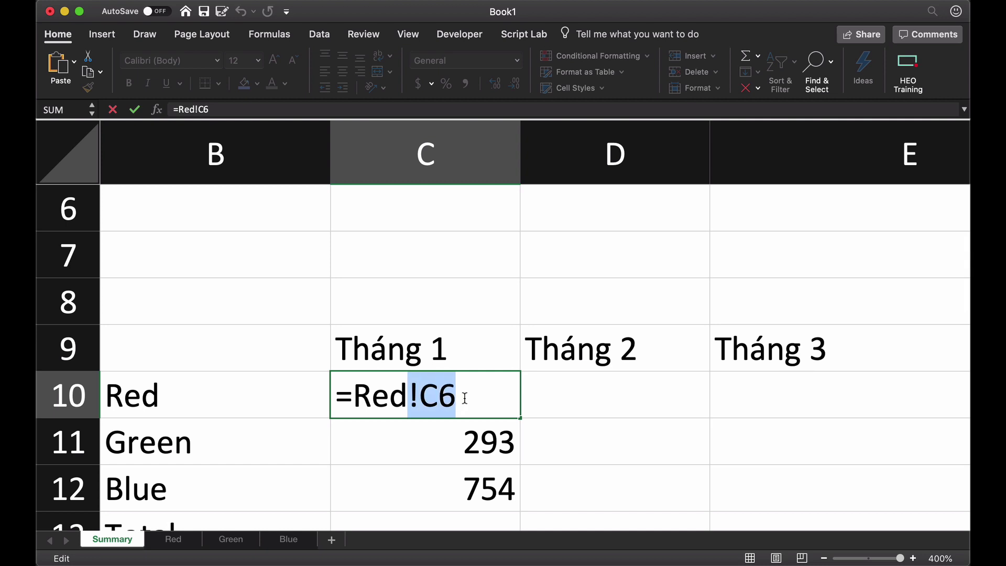
key(Escape)
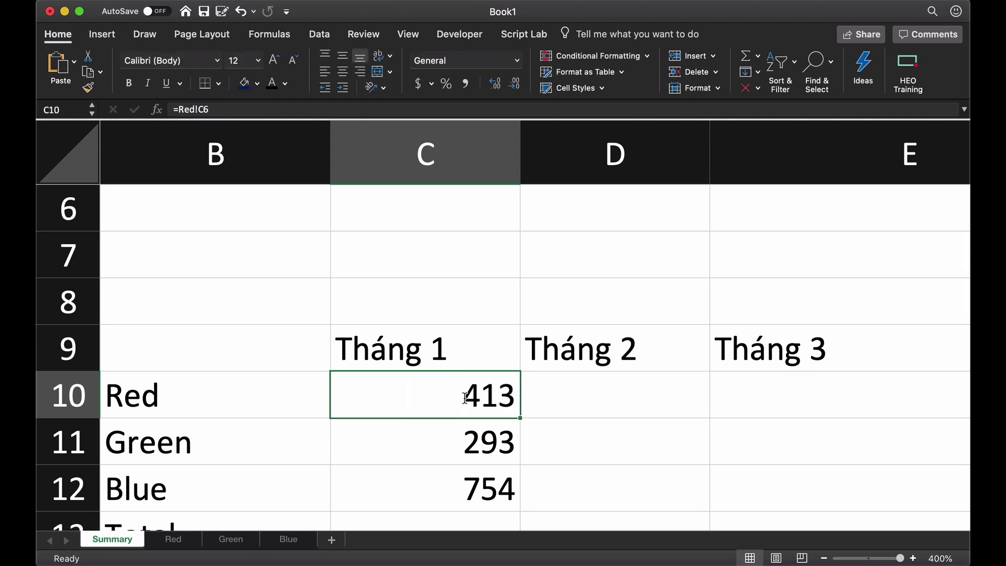
scroll(464, 398, down, 2)
scroll(451, 388, down, 1)
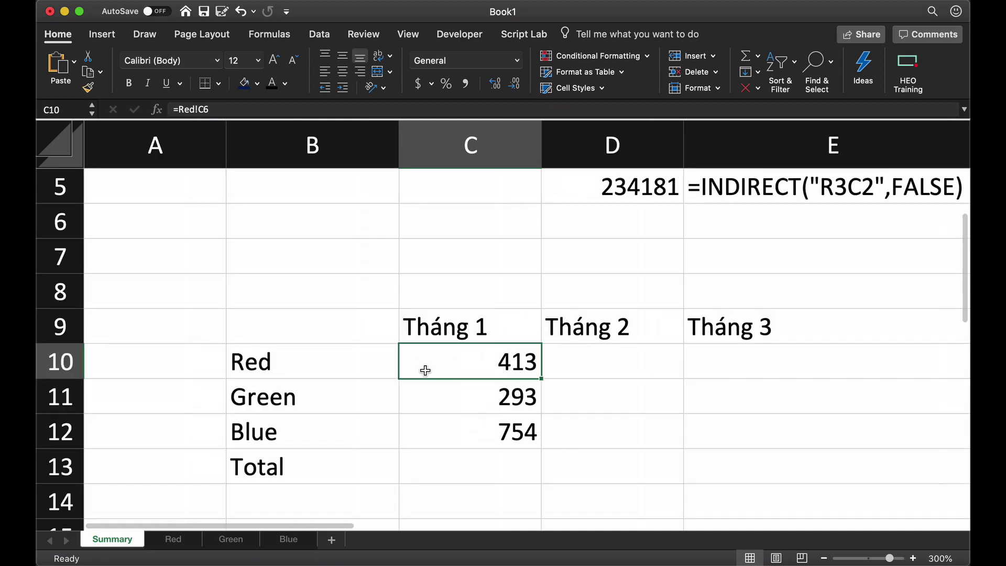
double_click(473, 367)
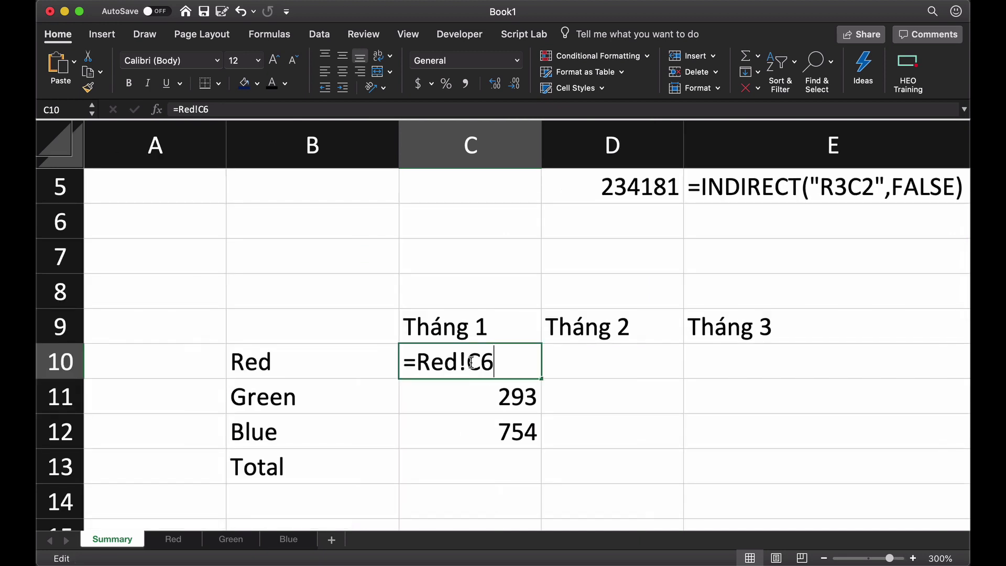
key(Escape)
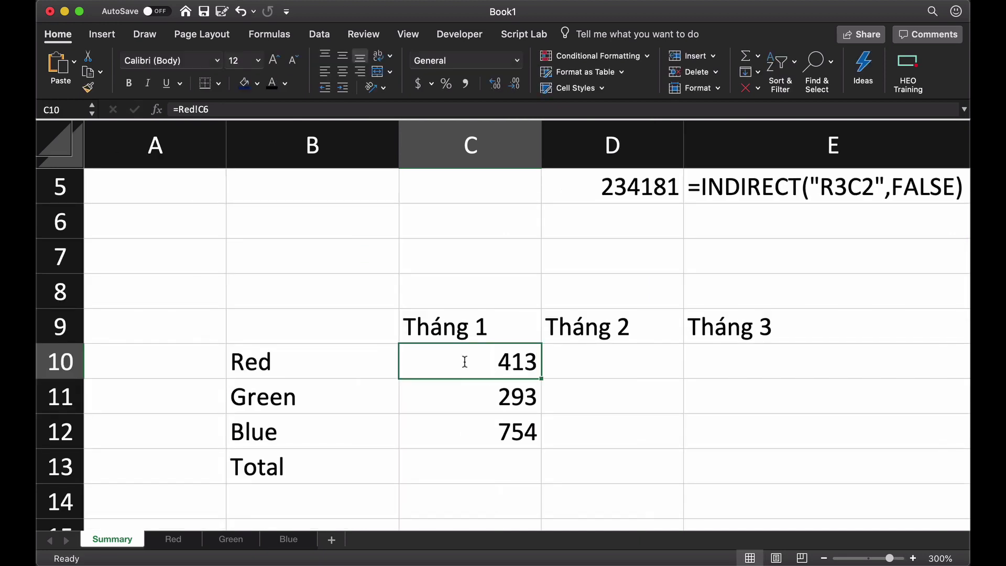
click(314, 361)
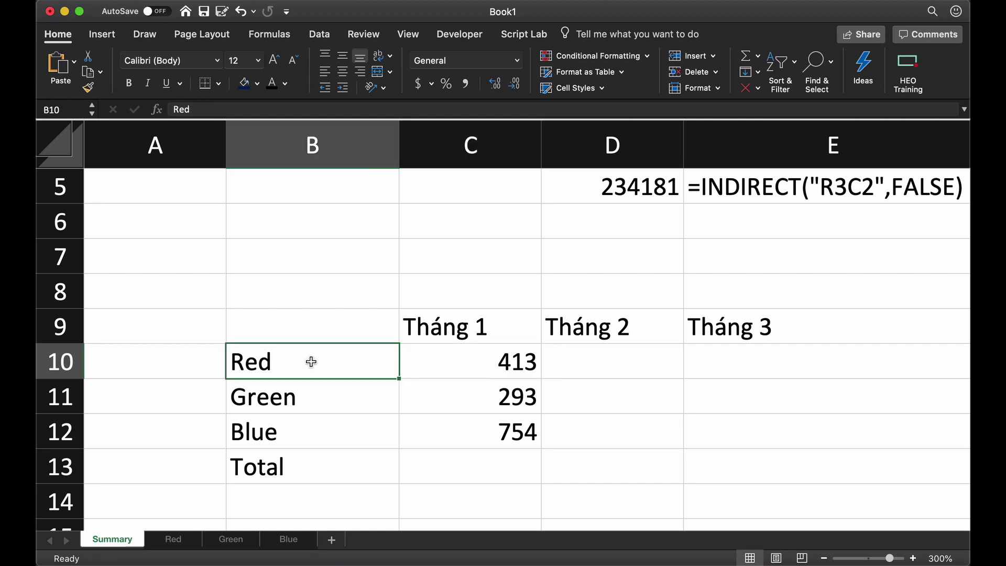
click(321, 397)
click(324, 360)
click(320, 393)
click(315, 423)
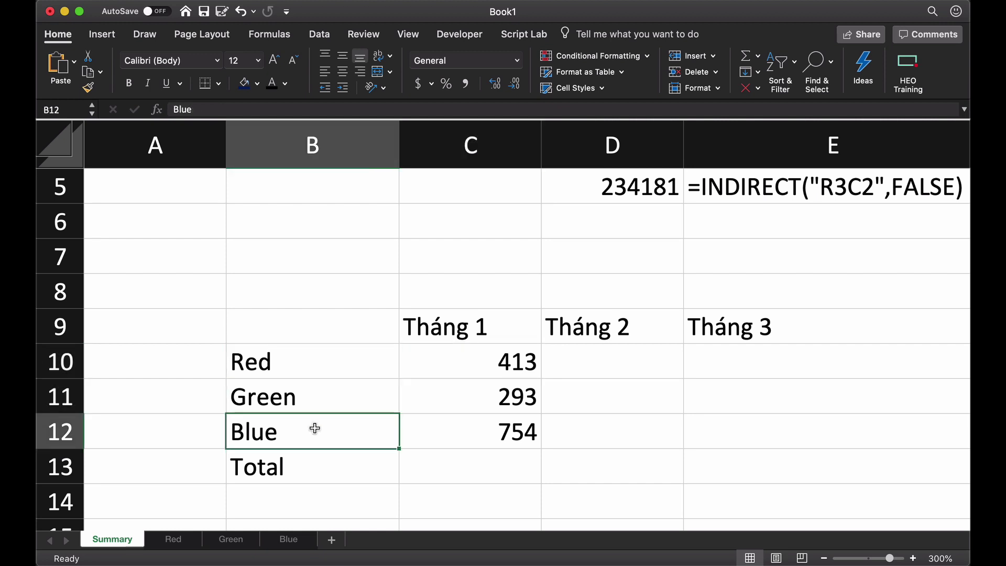
click(317, 356)
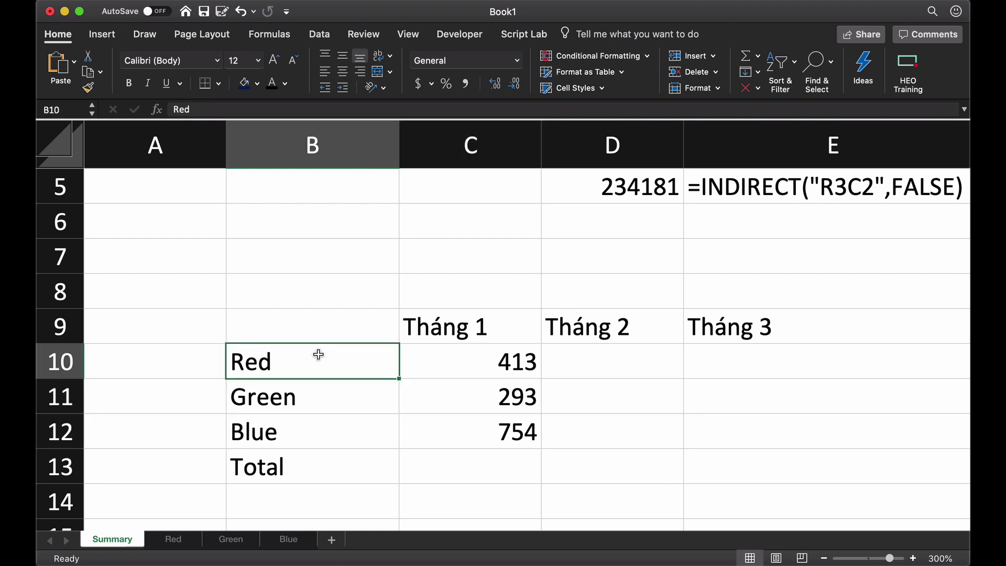
click(467, 361)
- Wrap C10's Red!C6 reference in an INDIRECT function as quoted text
key(F2)
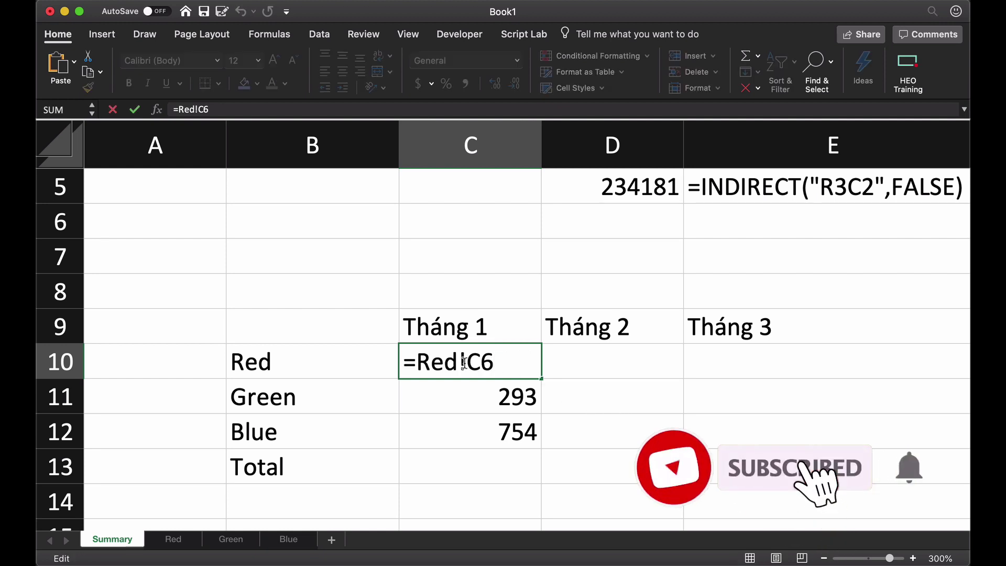
drag(459, 362, 495, 362)
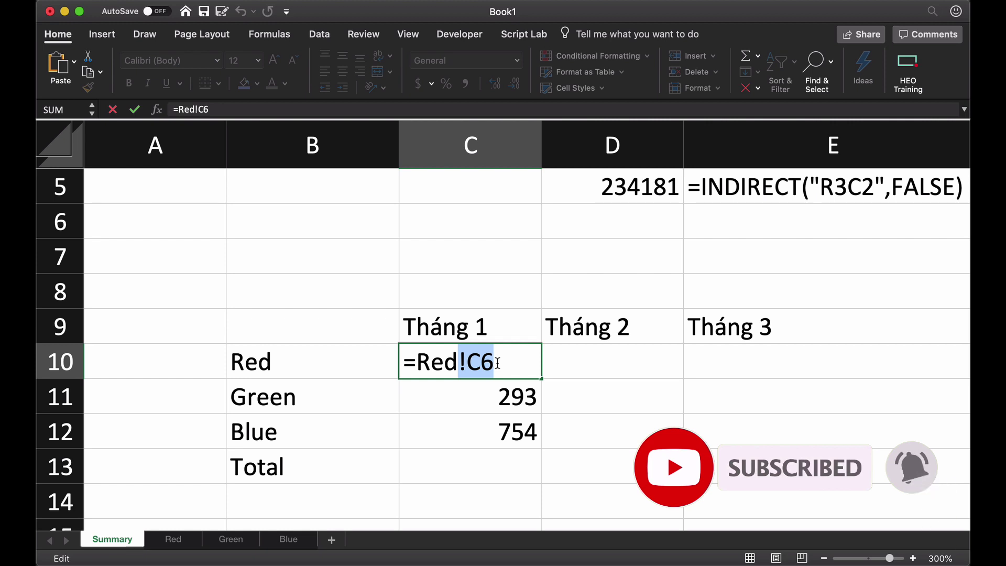
click(498, 362)
text(")
click(414, 362)
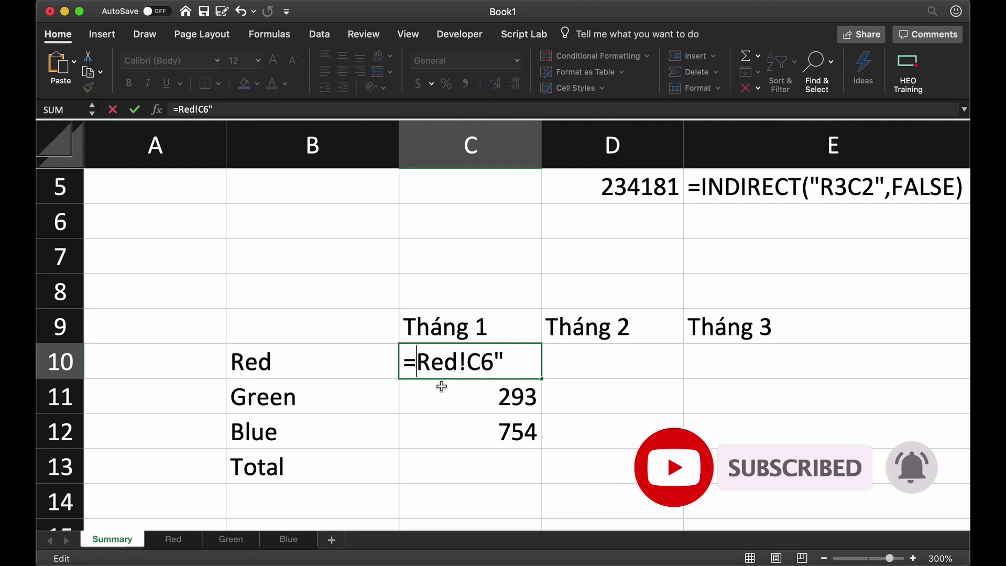
text(")
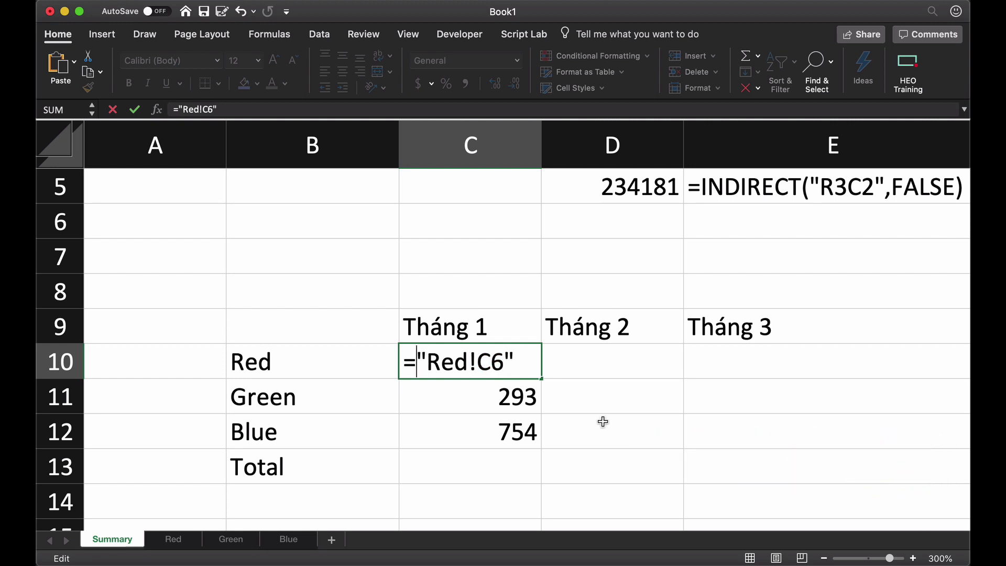
text(in)
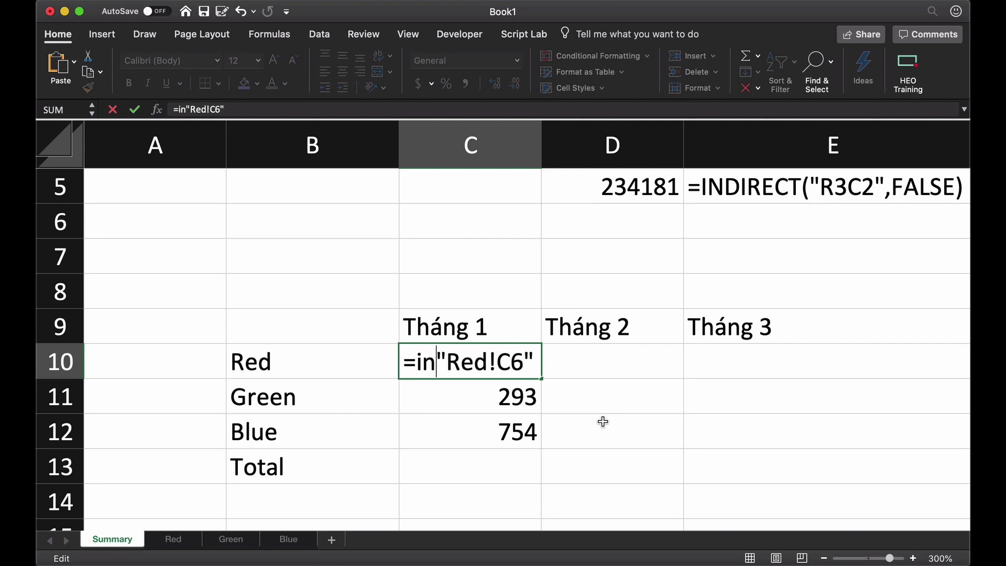
text(direct()
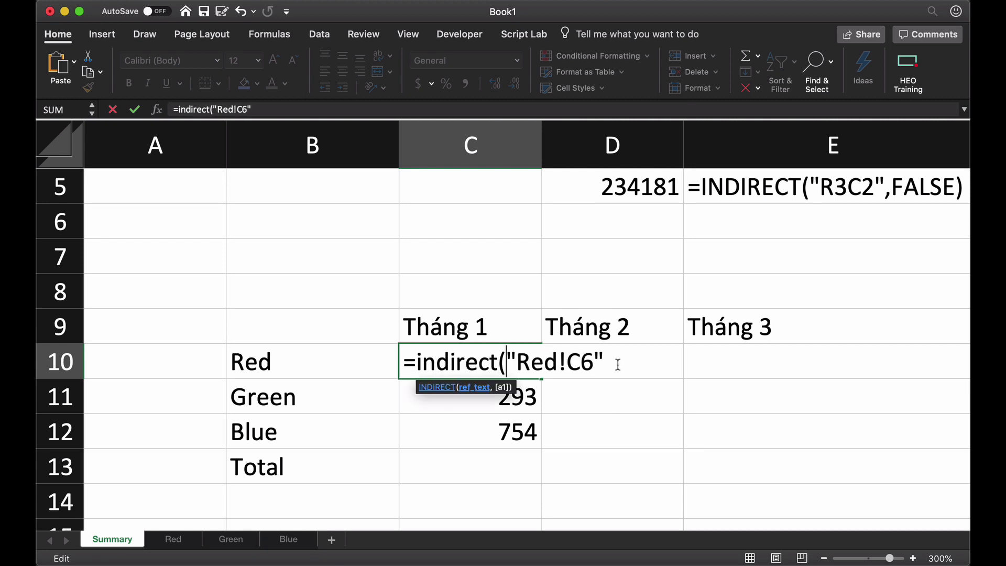
click(618, 364)
text())
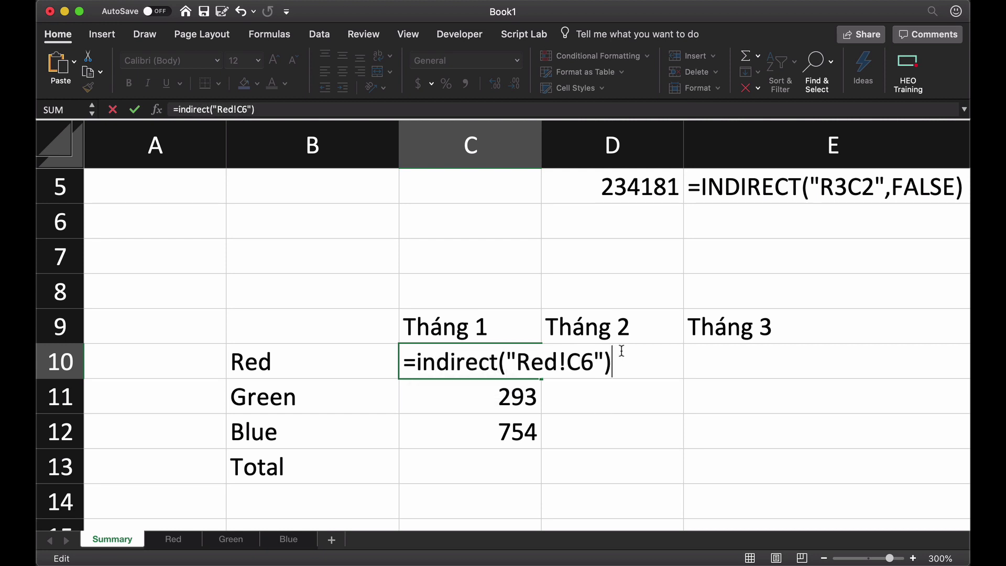
- Replace the hard-coded Red with B10& so C10 reads =INDIRECT(B10&"!C6"), returning 413
drag(560, 360, 518, 359)
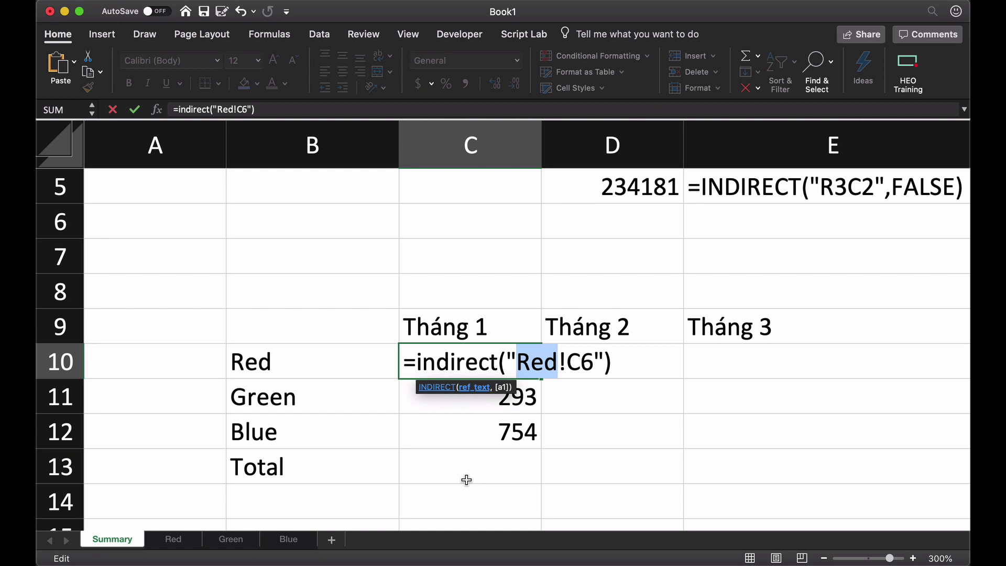
key(BackSpace)
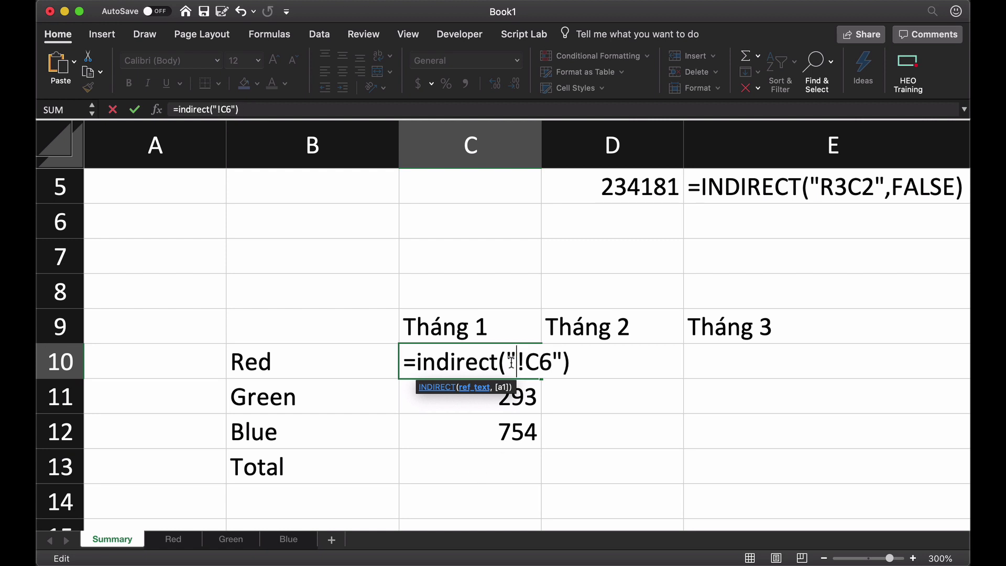
click(287, 363)
text(&)
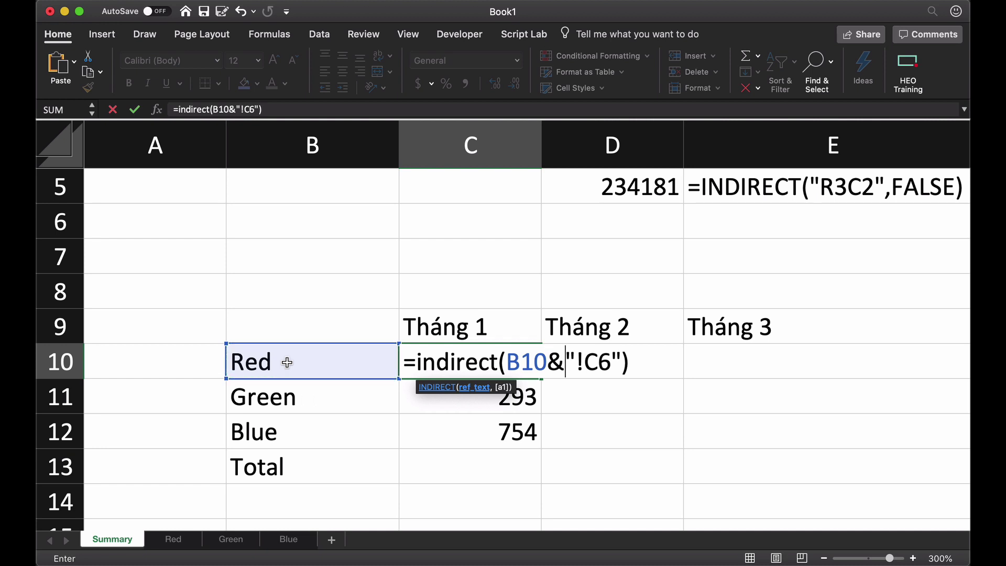
key(Return)
click(488, 362)
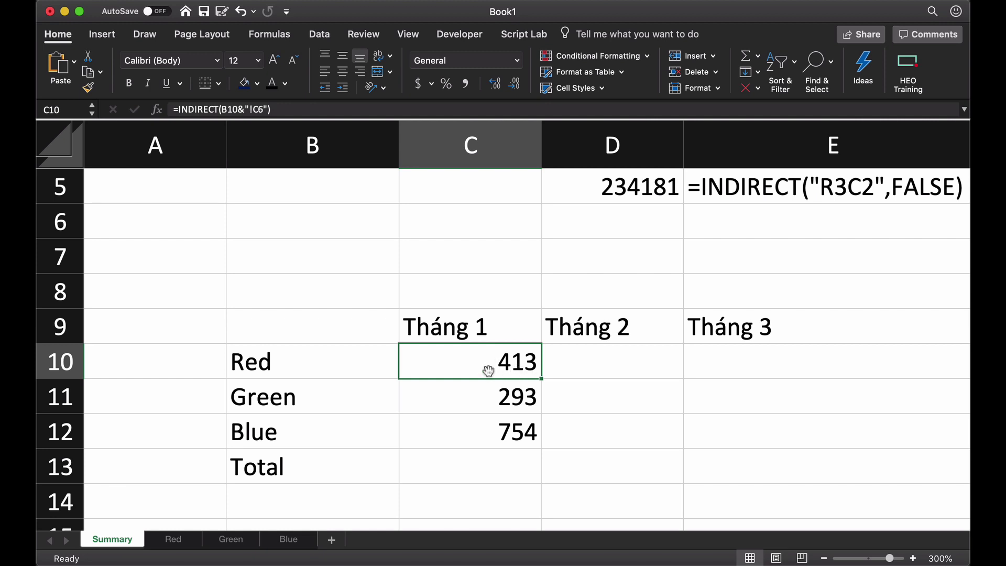
- Fill C10's INDIRECT formula down to C11:C12
double_click(488, 371)
drag(525, 361, 564, 361)
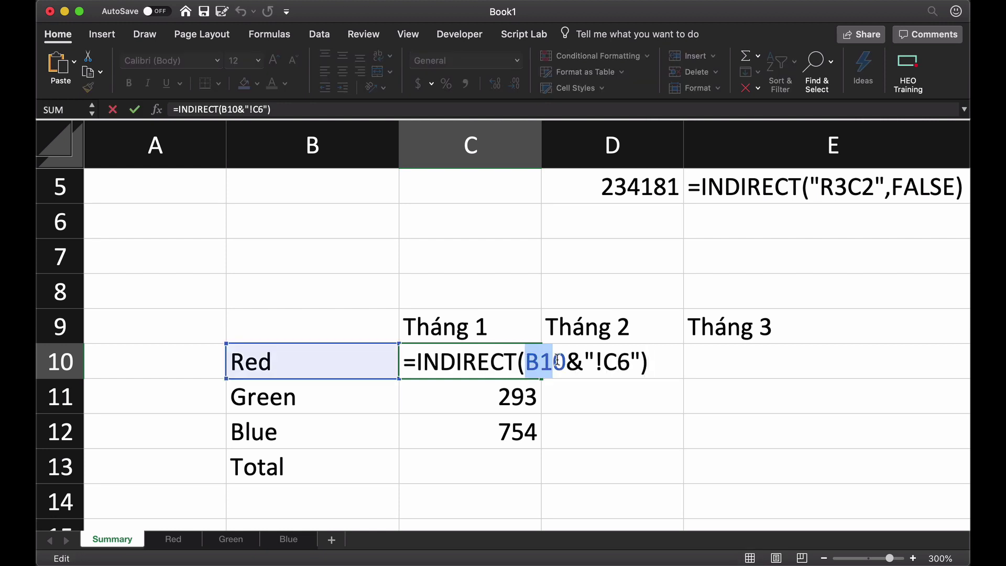
key(Escape)
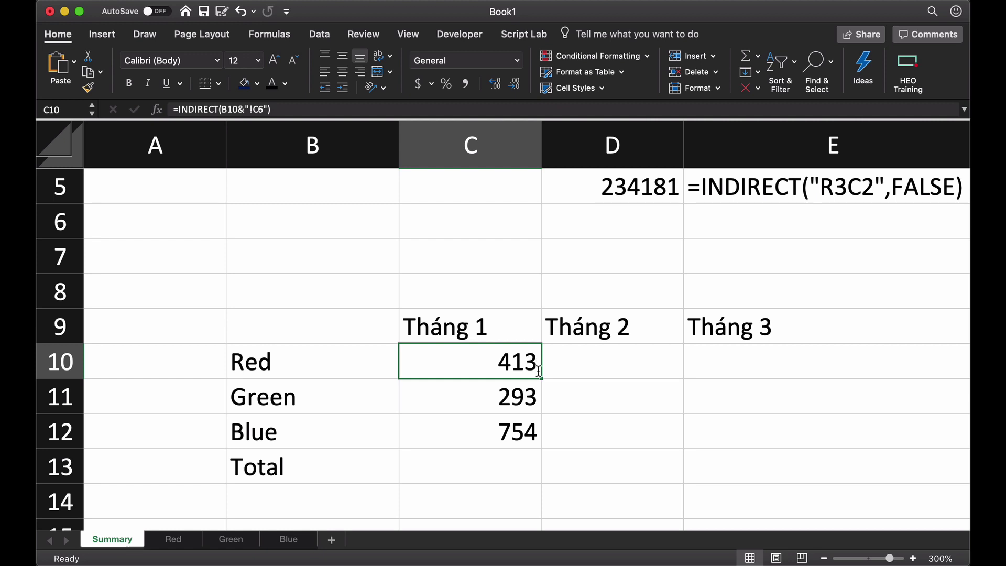
click(529, 381)
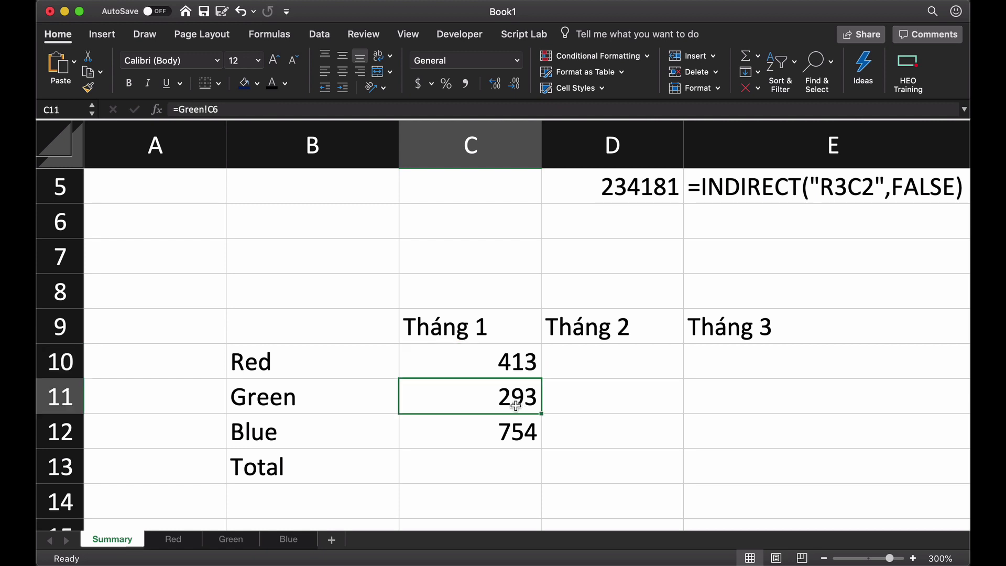
click(504, 360)
drag(542, 379, 545, 435)
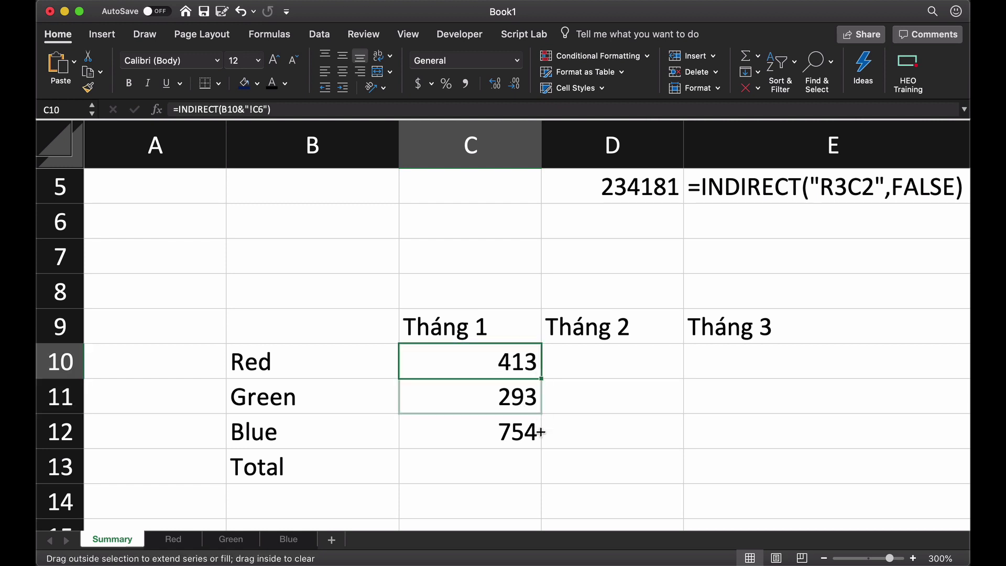
- Verify C11, C12 and C10 reference B11, B12 and B10, returning 293 and 754
click(468, 396)
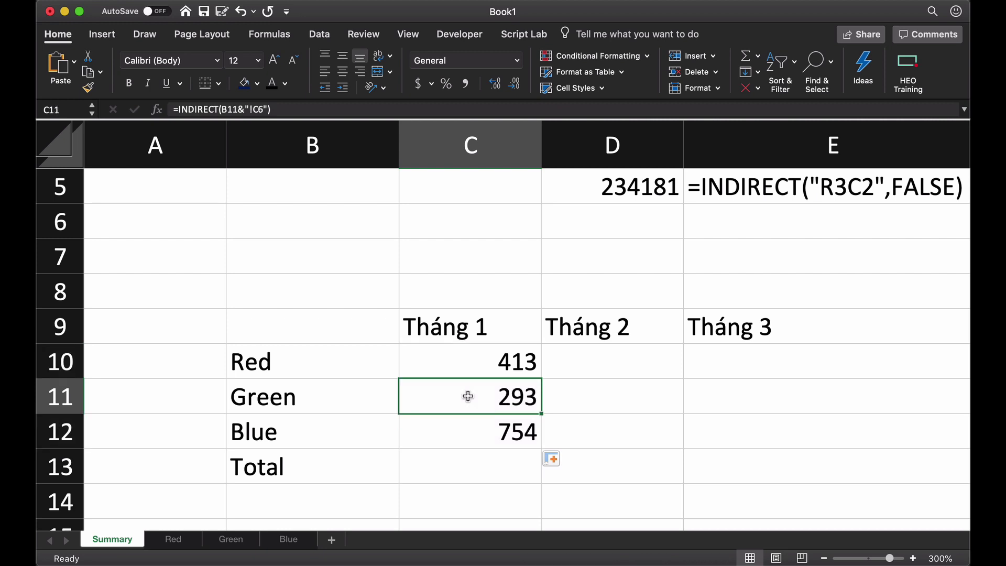
double_click(467, 397)
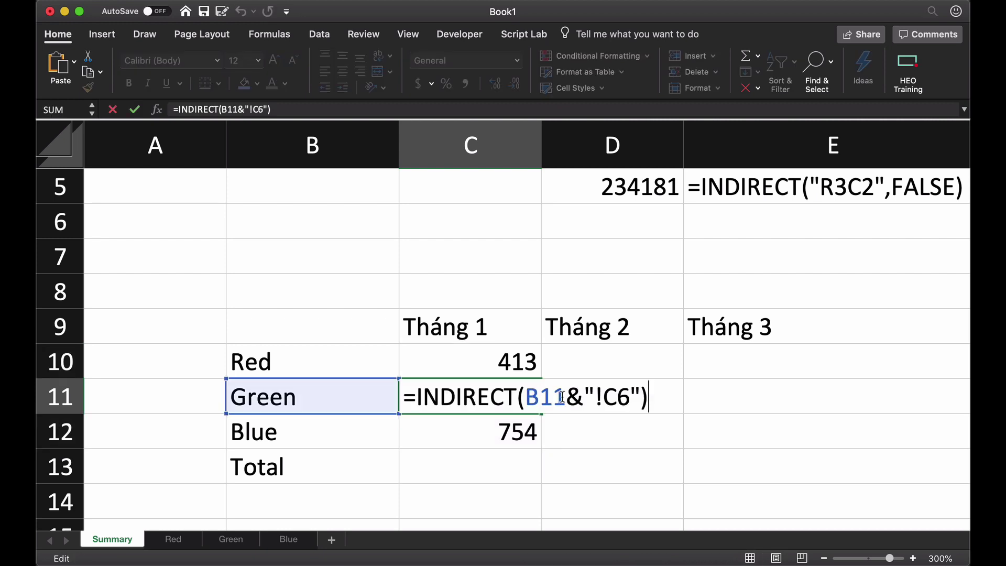
key(Escape)
click(449, 429)
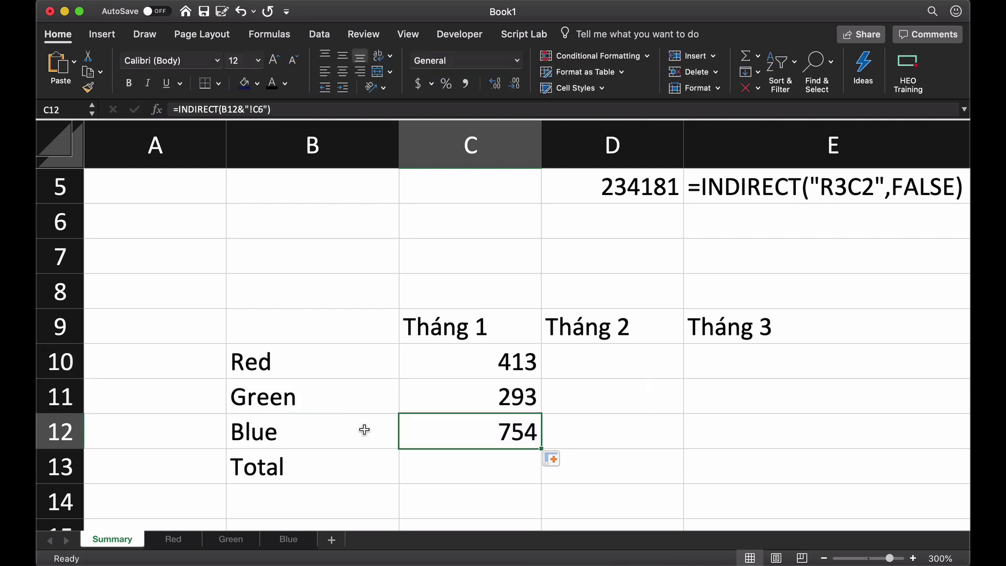
double_click(458, 430)
key(Escape)
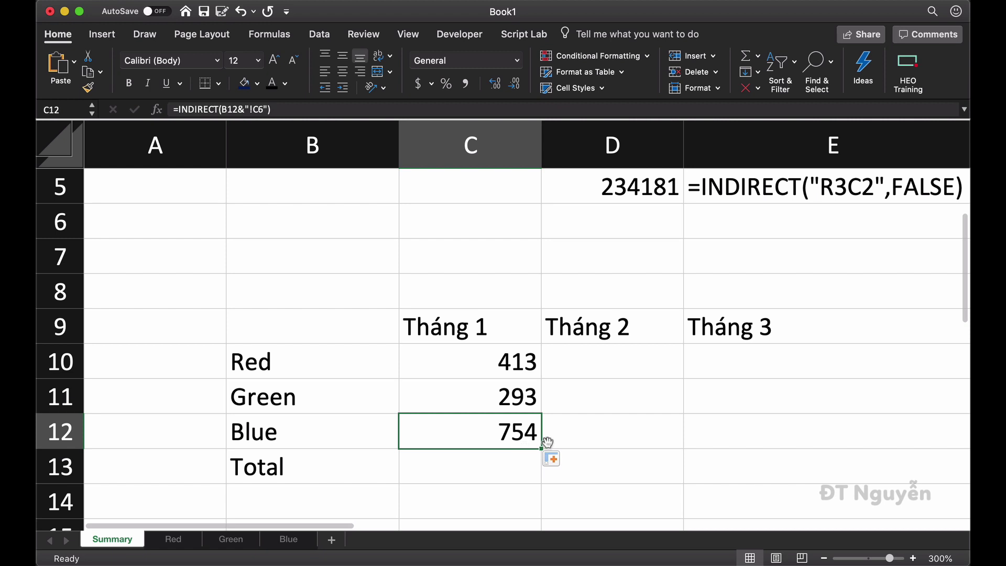
double_click(508, 360)
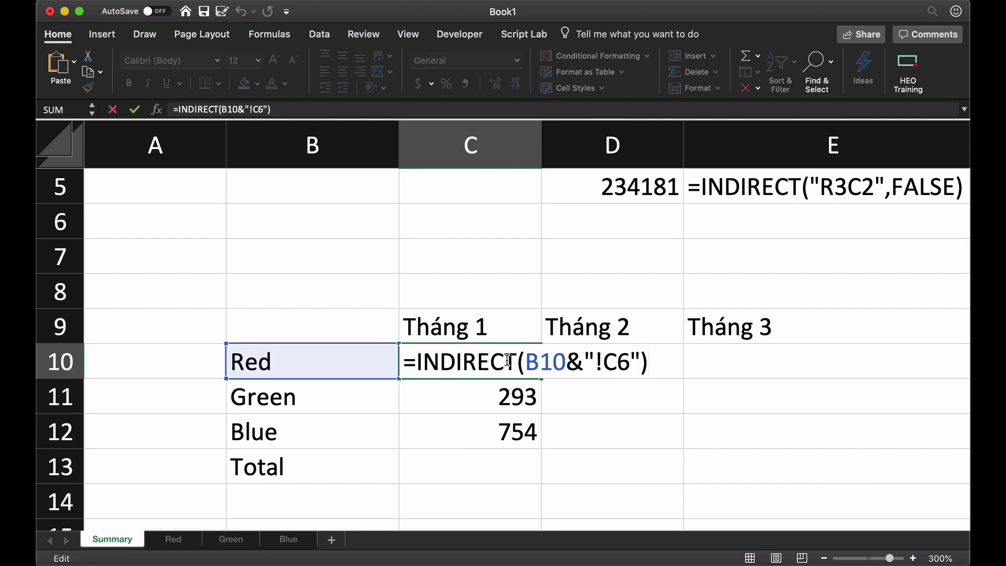
key(Escape)
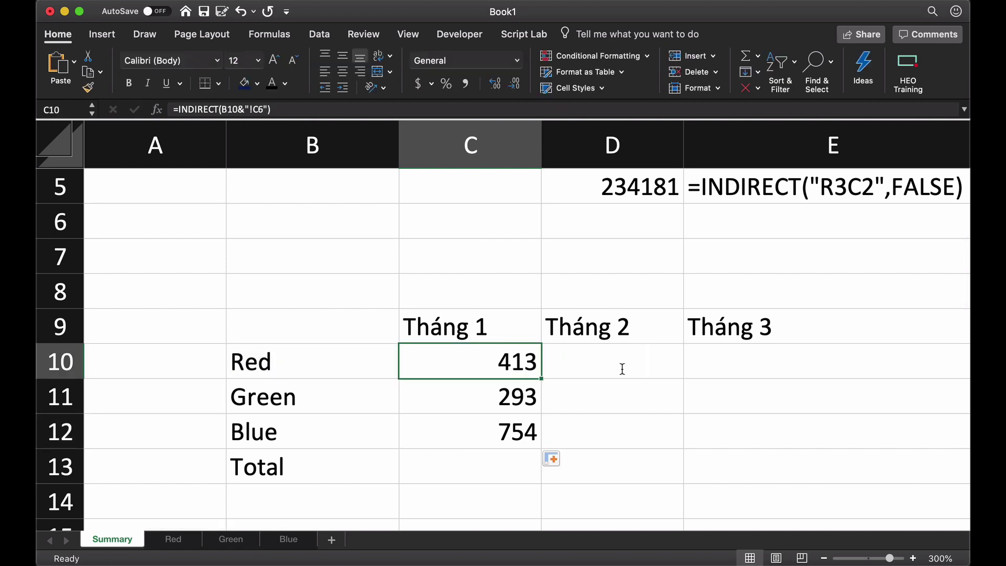
click(617, 382)
click(612, 360)
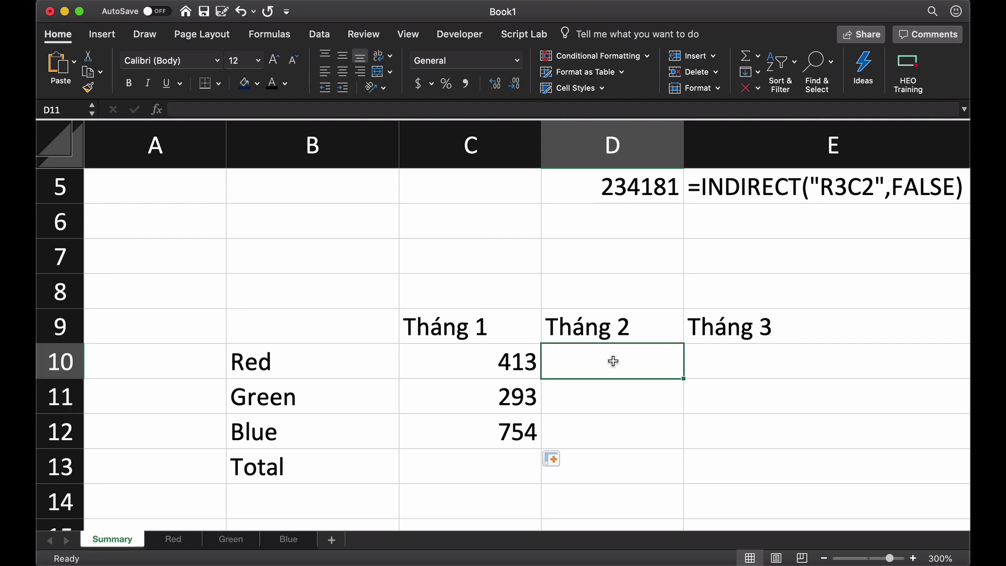
drag(715, 363, 763, 445)
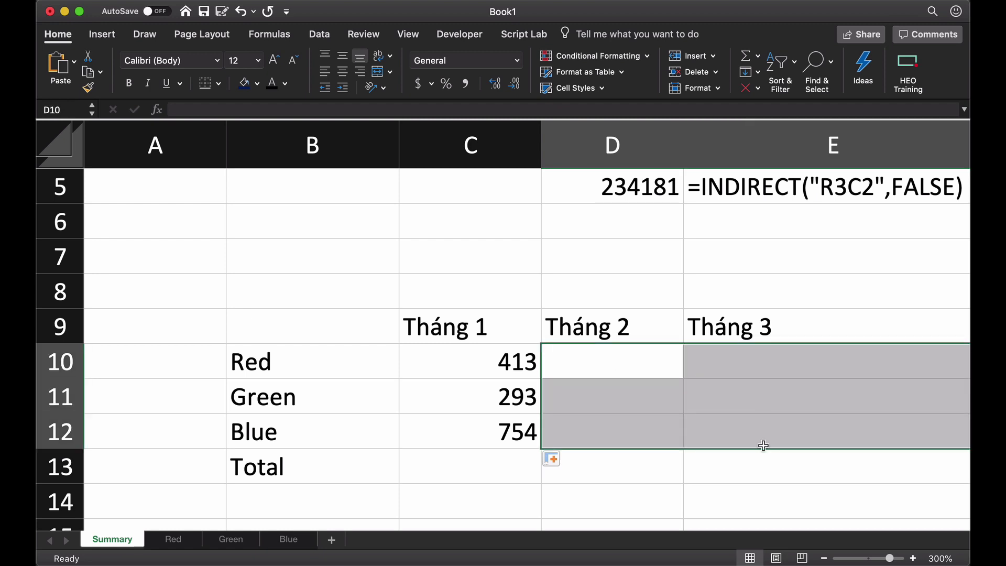
click(620, 365)
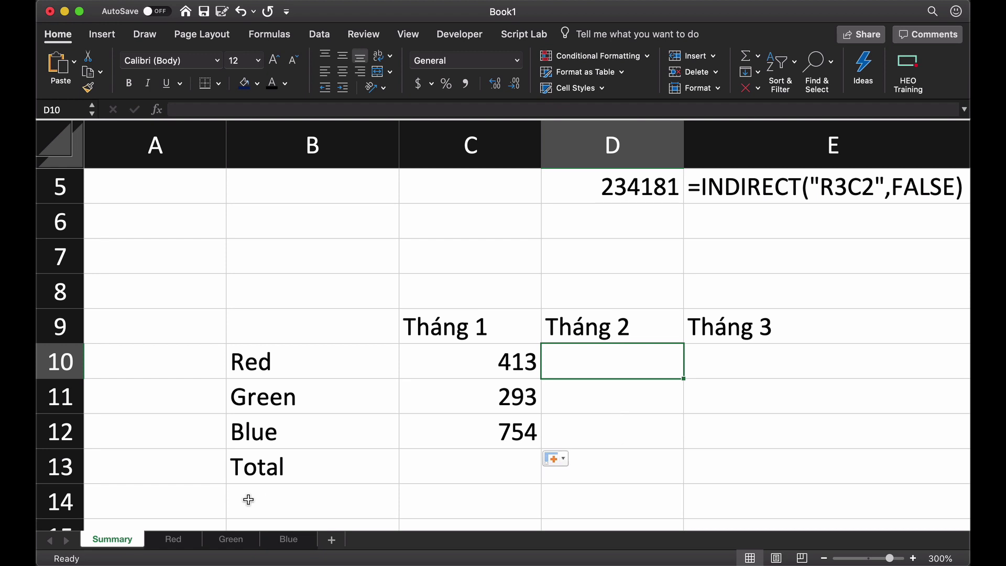
click(173, 540)
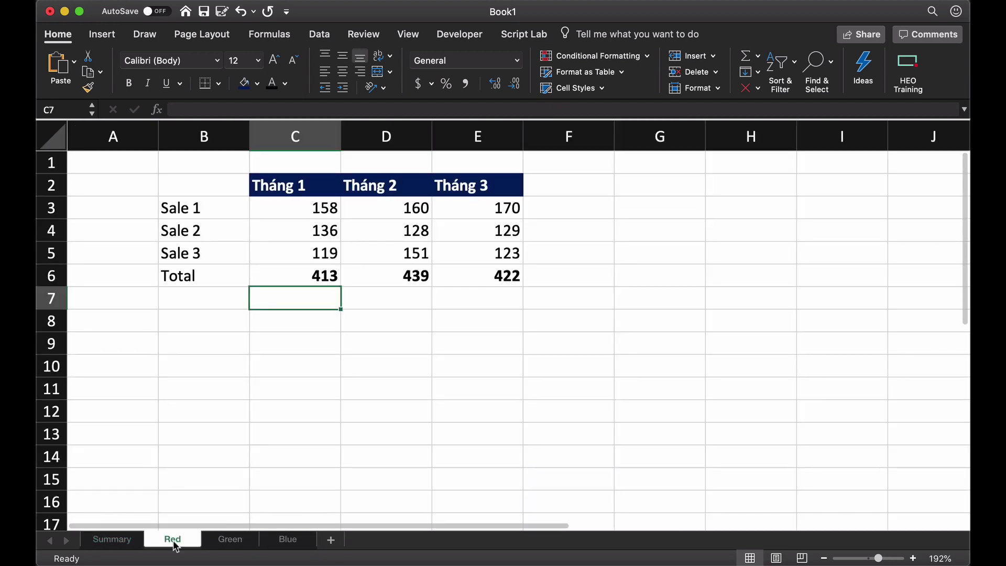
click(365, 277)
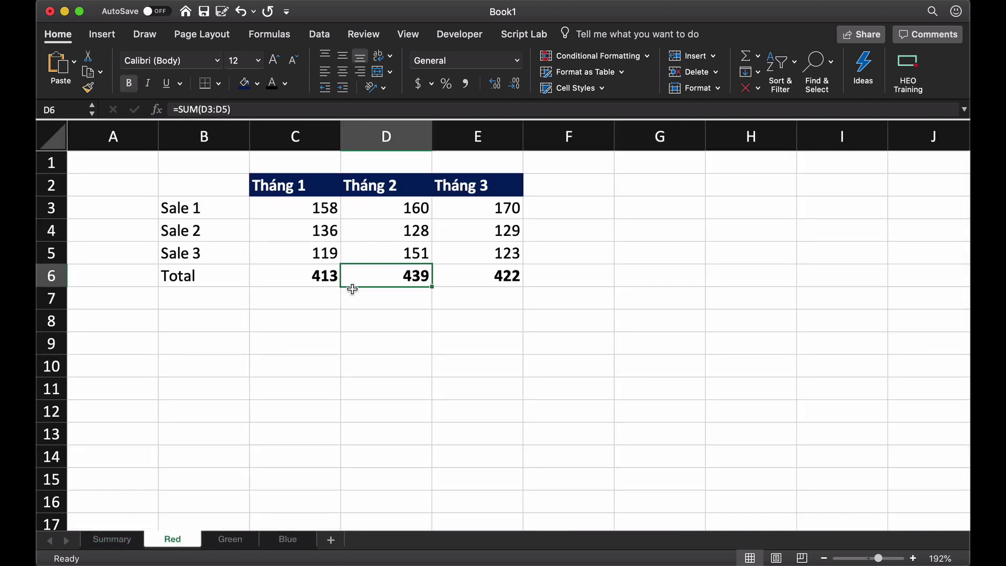
click(230, 539)
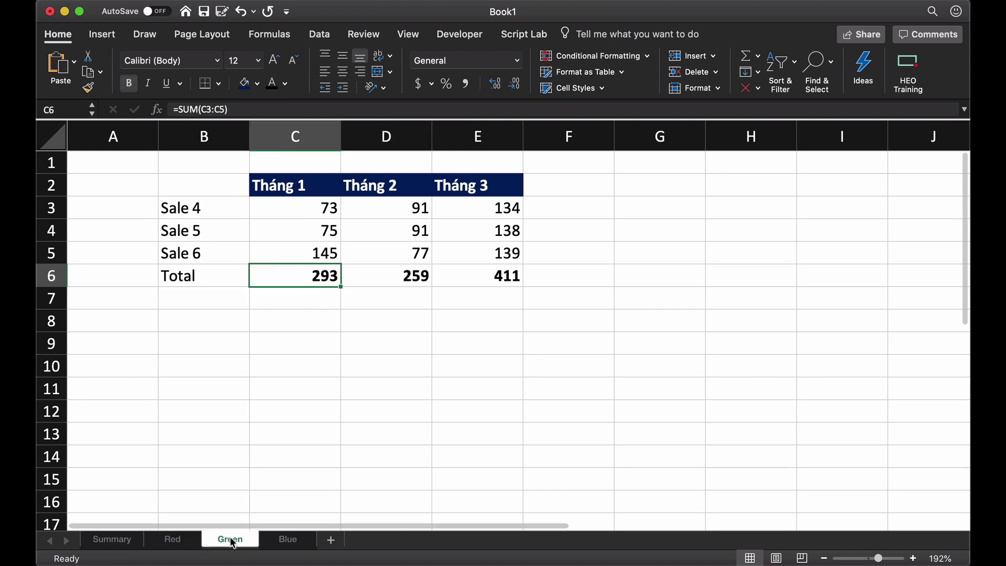
click(182, 541)
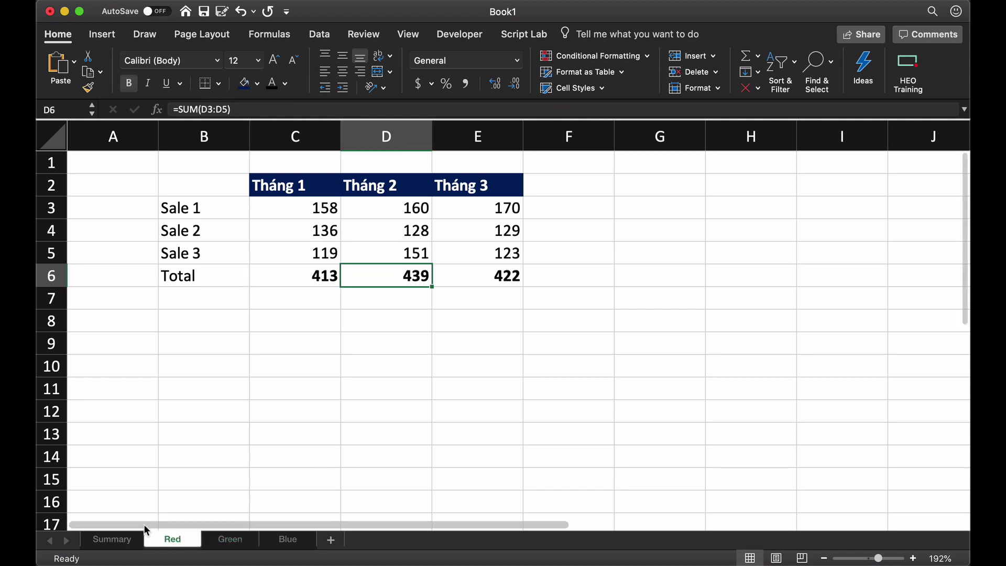
click(112, 540)
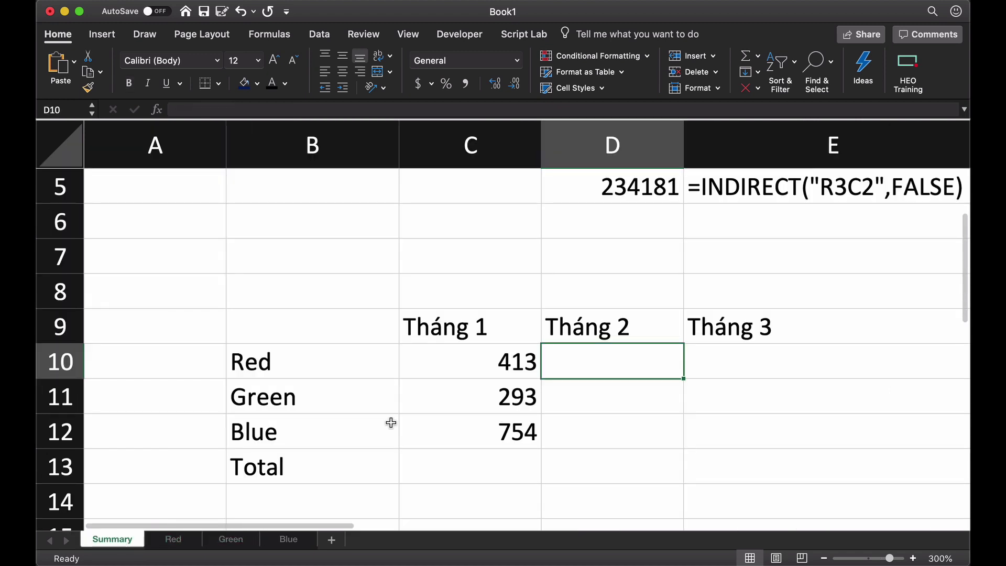
- Copy C10's formula into D10 and change !C6 to !D6 for Red's Tháng 2 value 439
click(504, 356)
double_click(492, 359)
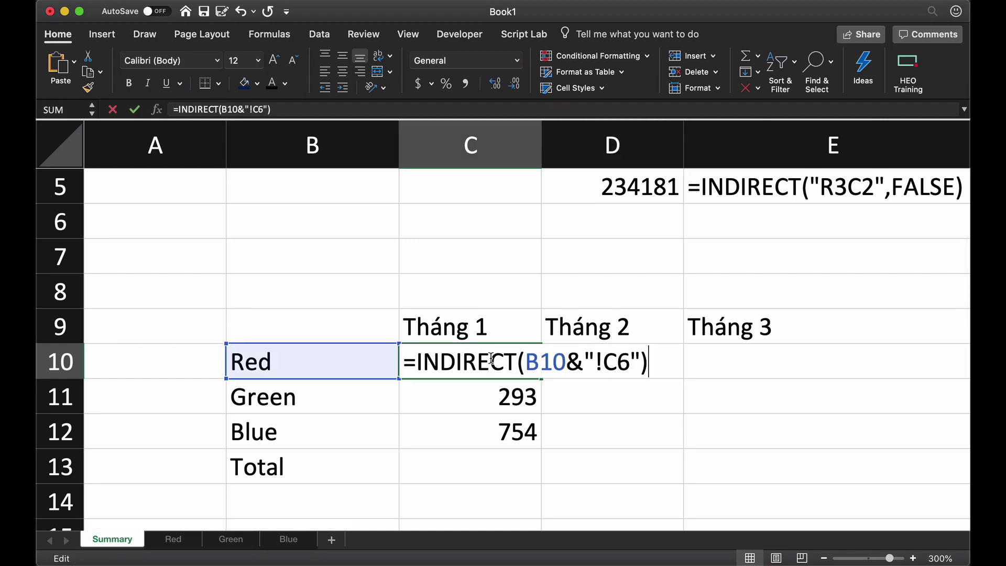
drag(406, 361, 650, 362)
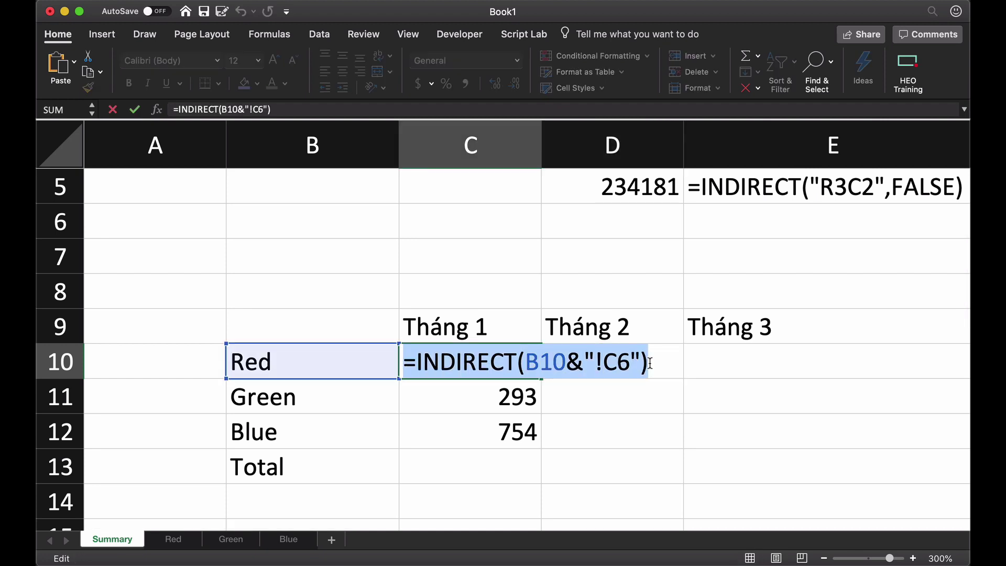
key(super+c)
key(Escape)
click(628, 364)
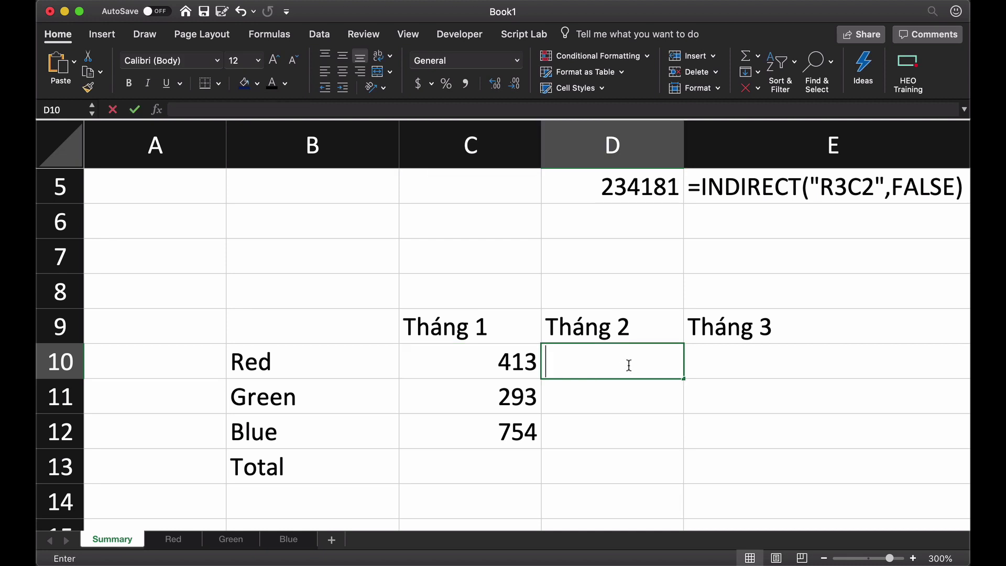
key(super+v)
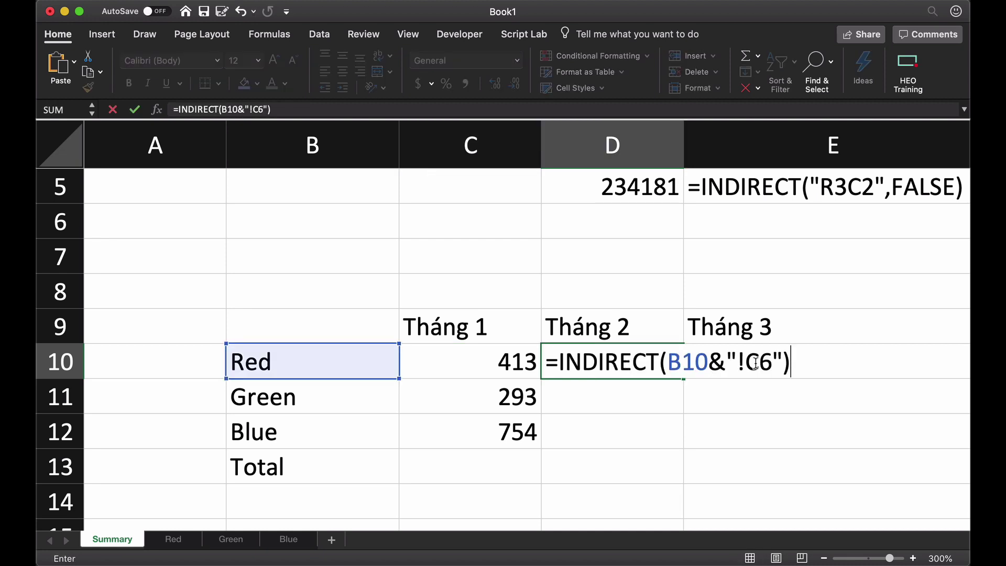
click(755, 363)
key(BackSpace)
text(D)
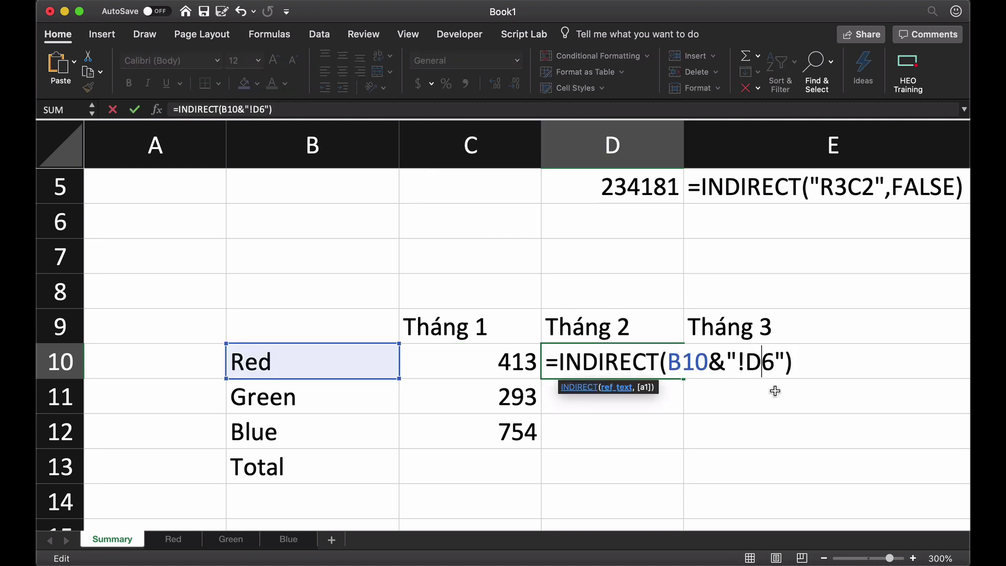
key(Return)
click(649, 365)
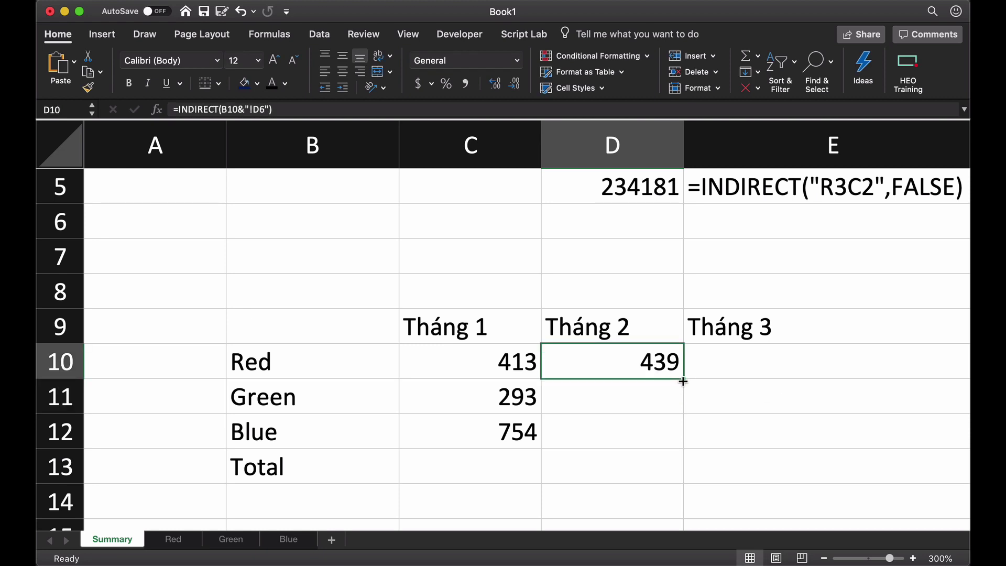
- Fill D10's formula down to D12, giving Green 259 and Blue 864
drag(684, 382, 680, 443)
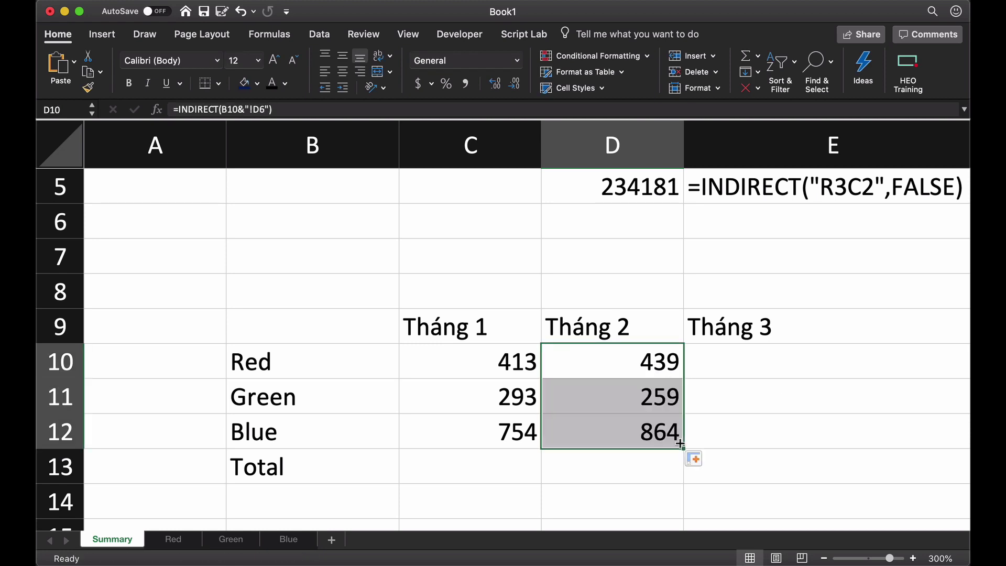
click(649, 398)
click(615, 365)
click(614, 404)
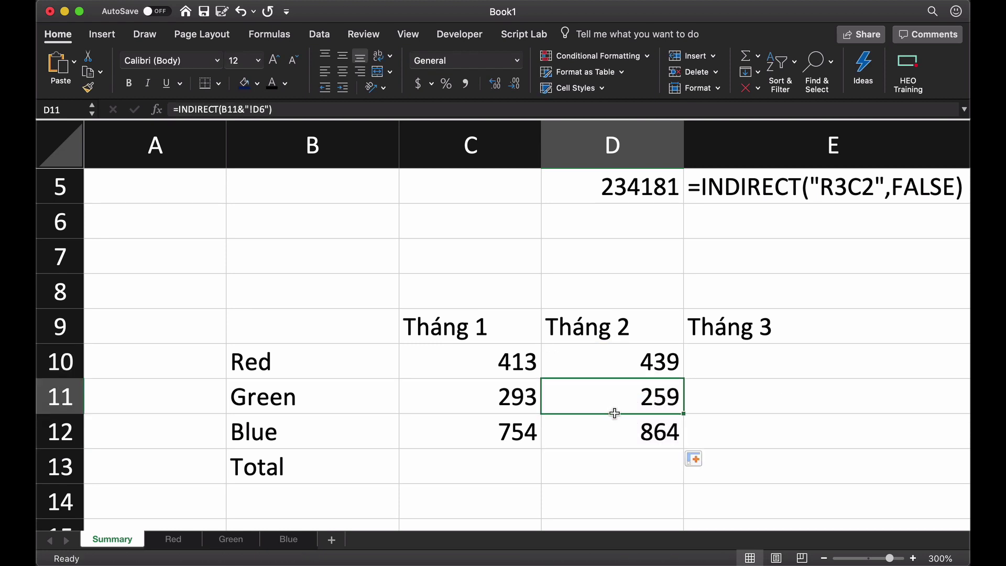
click(640, 419)
click(734, 369)
- Enter =SUM(C10:C12) in C13 for a Tháng 1 total of 1460
scroll(734, 366, down, 3)
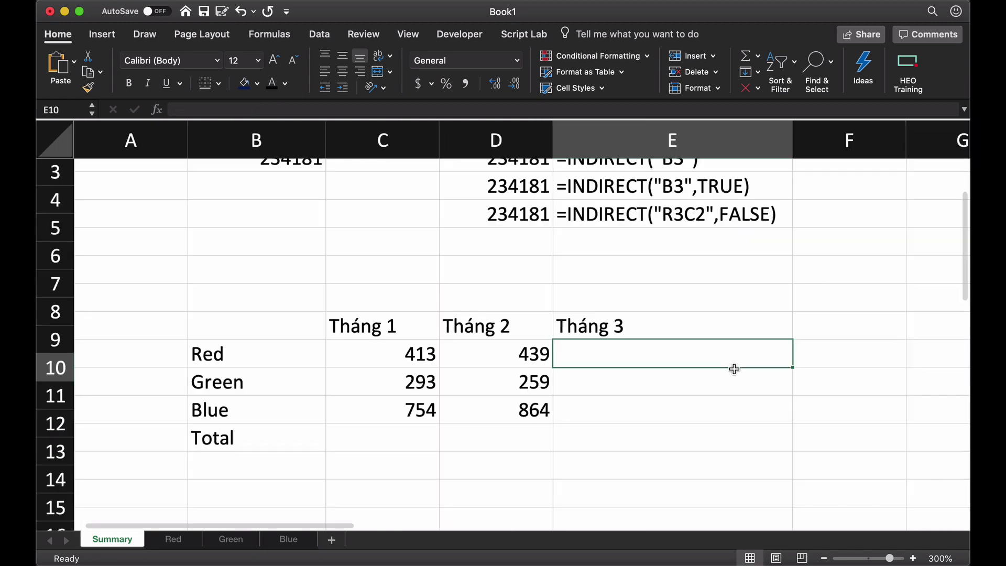
scroll(734, 366, down, 2)
click(385, 427)
text(=su)
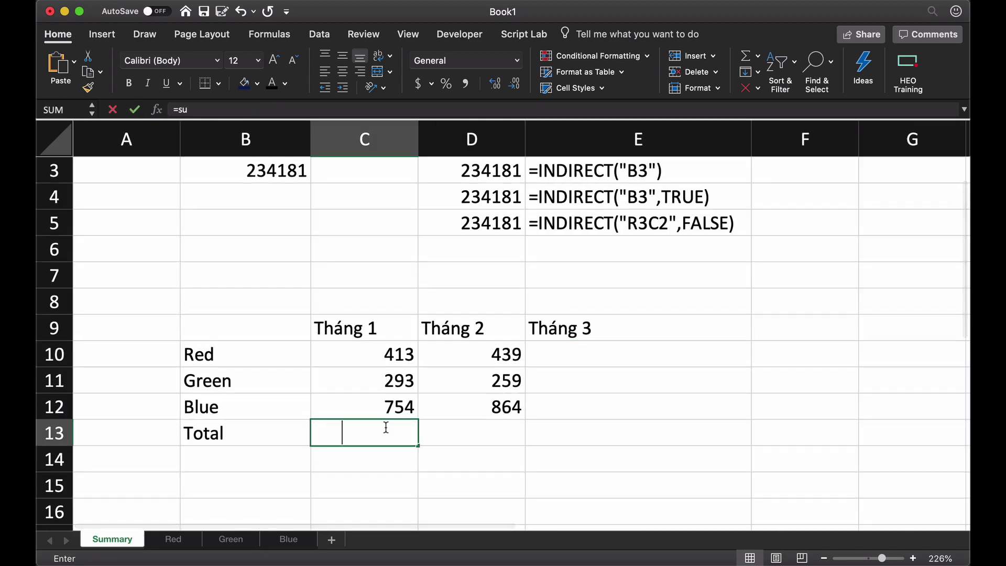
text(m()
key(Escape)
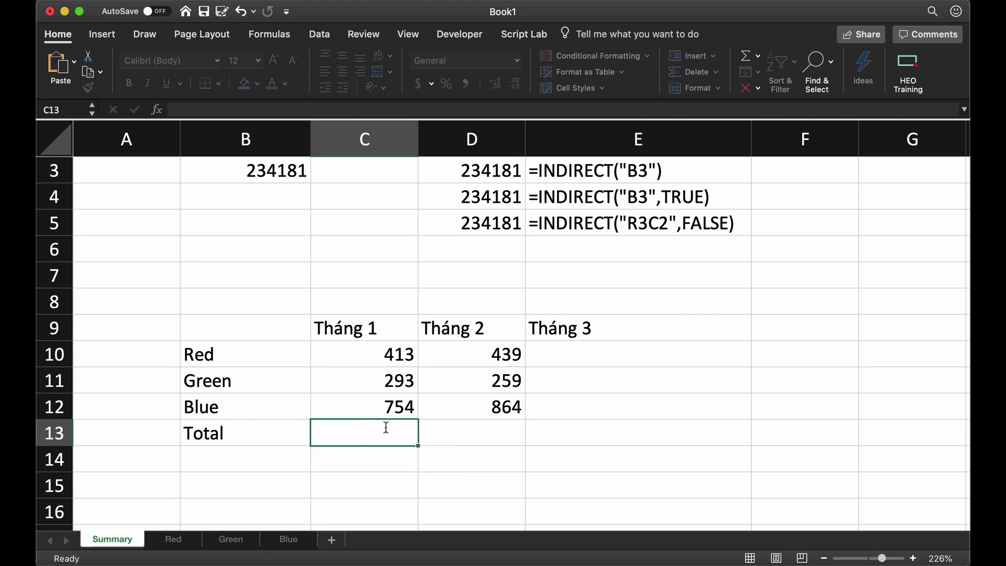
drag(395, 434, 605, 438)
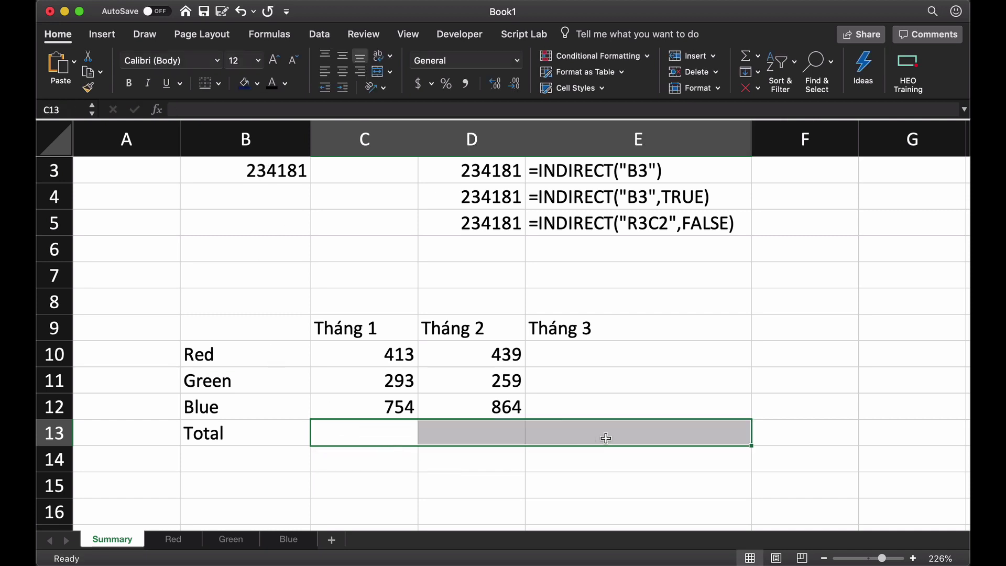
click(400, 433)
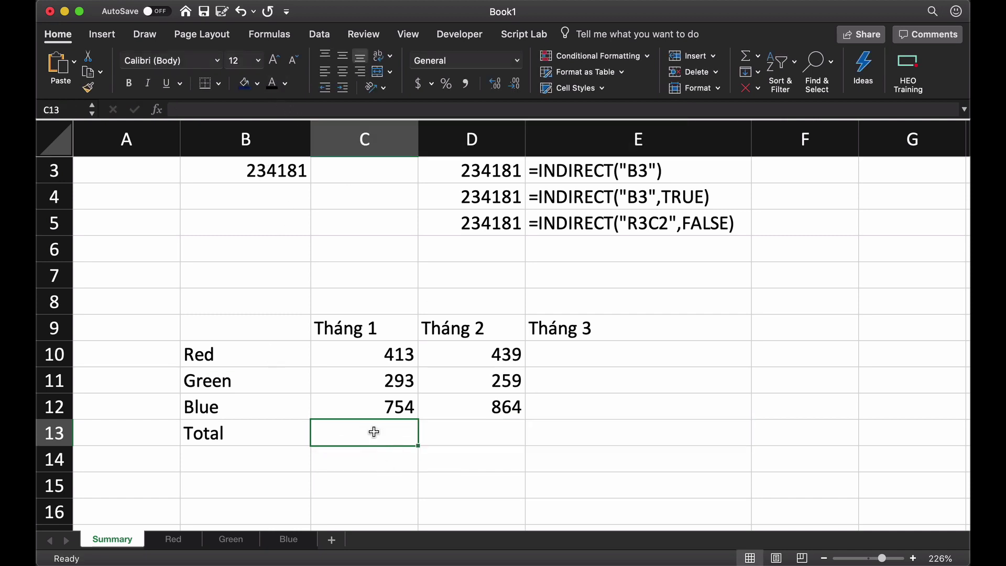
text(=sum()
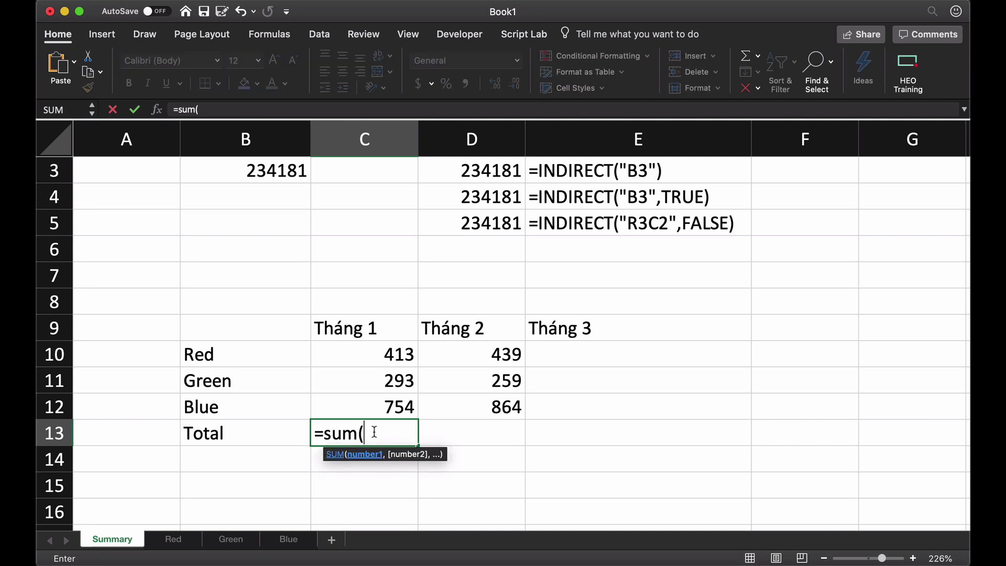
key(Up)
key(shift+Up)
key(shift+Up)
key(Return)
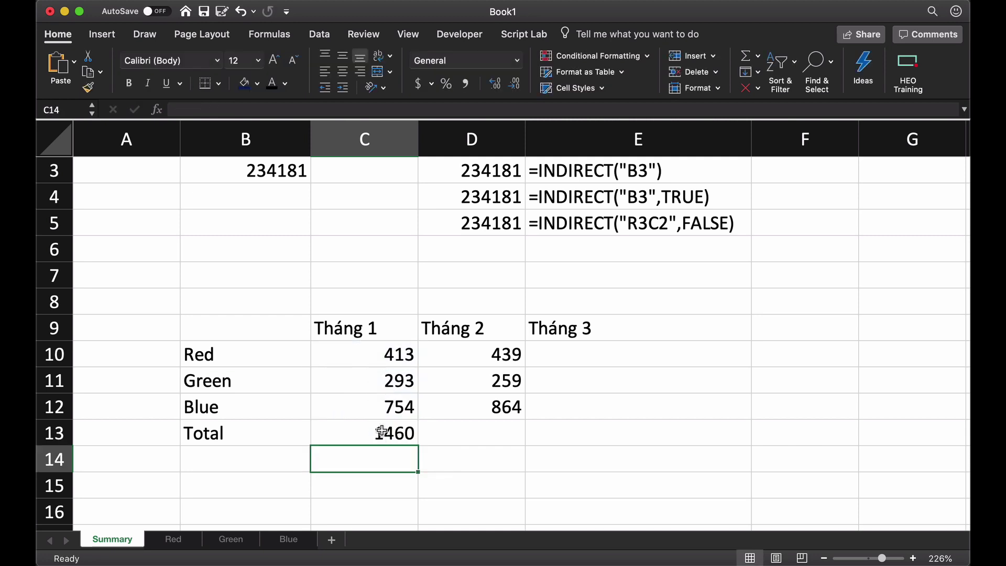
- Fill the SUM formula right into D13:E13, giving 1562 and 0
drag(328, 433, 573, 431)
key(ctrl+r)
click(611, 458)
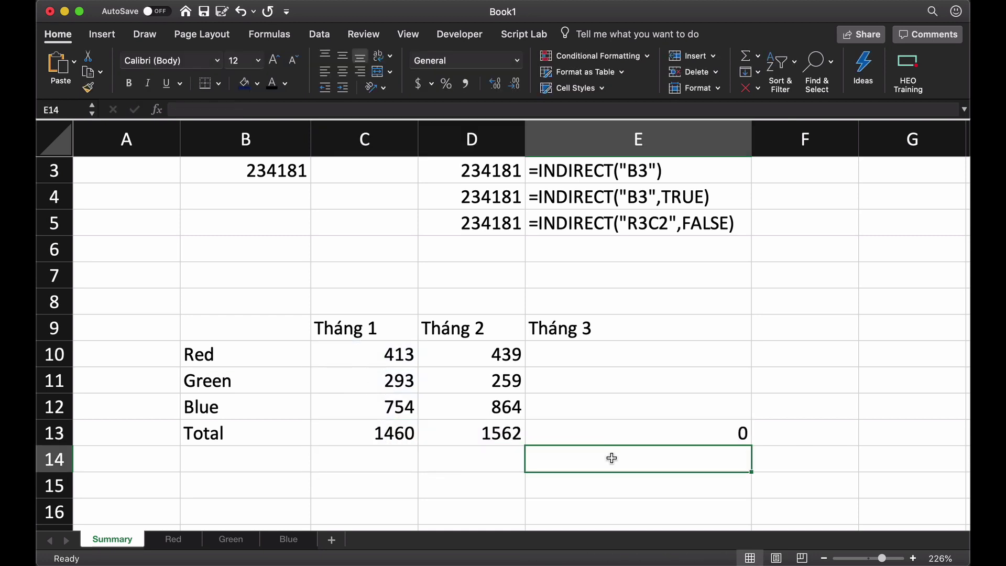
click(507, 431)
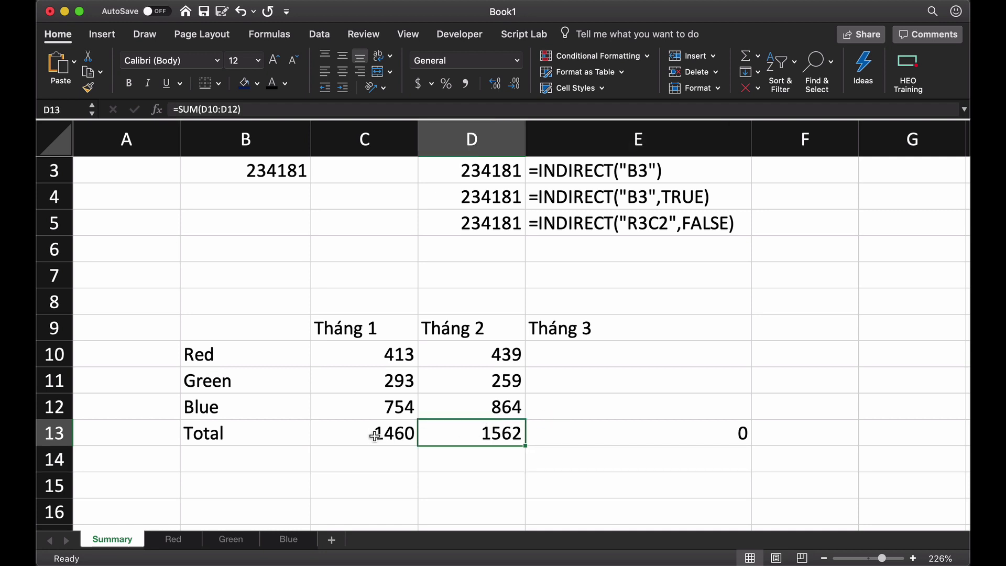
drag(377, 434, 489, 433)
click(597, 441)
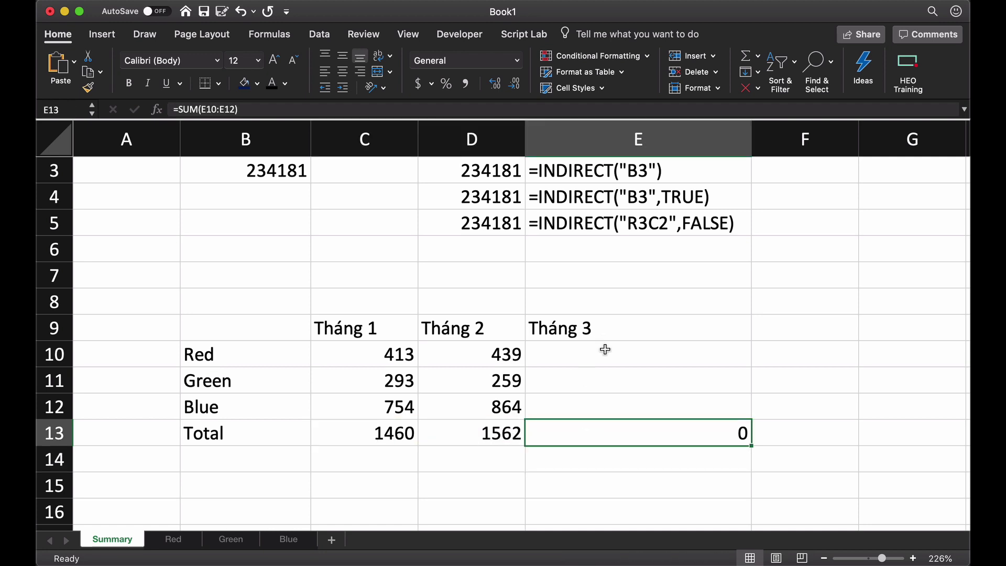
click(491, 354)
- Copy D10's formula into E10 and change !D6 to !E6 for Red's Tháng 3 value 422
drag(295, 109, 124, 113)
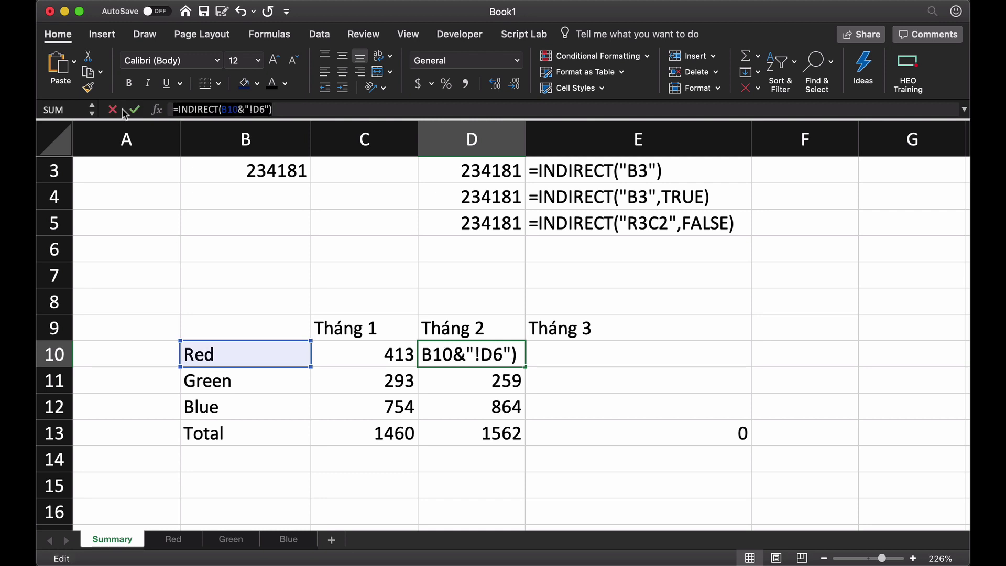
key(super+c)
key(Escape)
click(580, 356)
key(super+v)
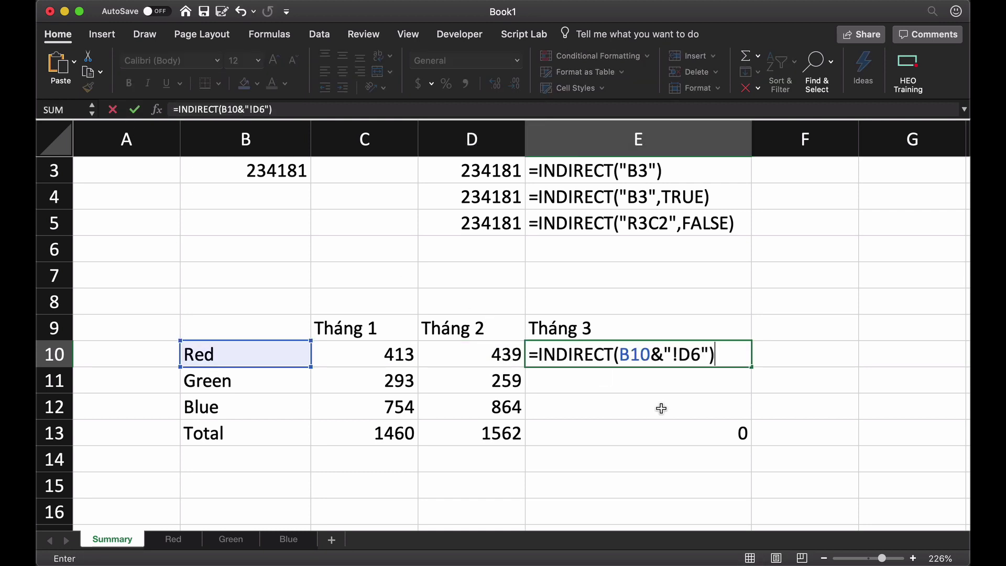
click(688, 354)
key(BackSpace)
text(E)
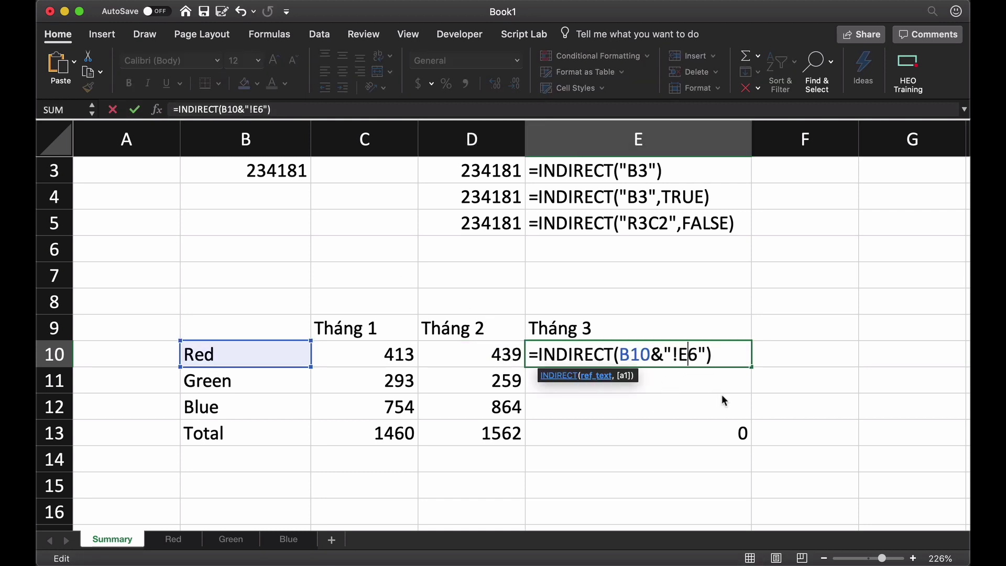
key(Return)
click(740, 358)
- Fill E10 down to E12 (411, 680), then check the Blue, Green and Red sheets
drag(750, 367, 751, 417)
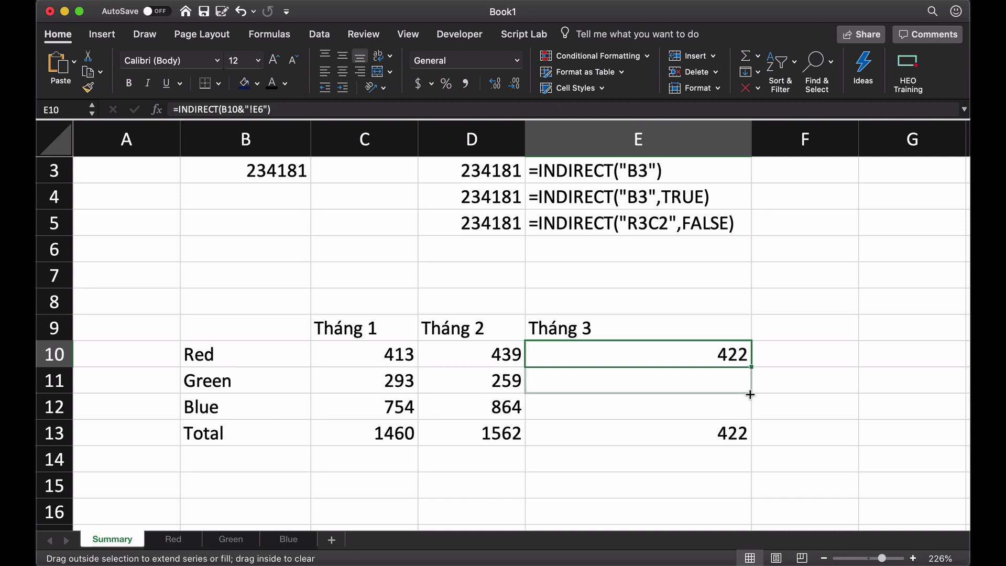
click(815, 412)
click(287, 539)
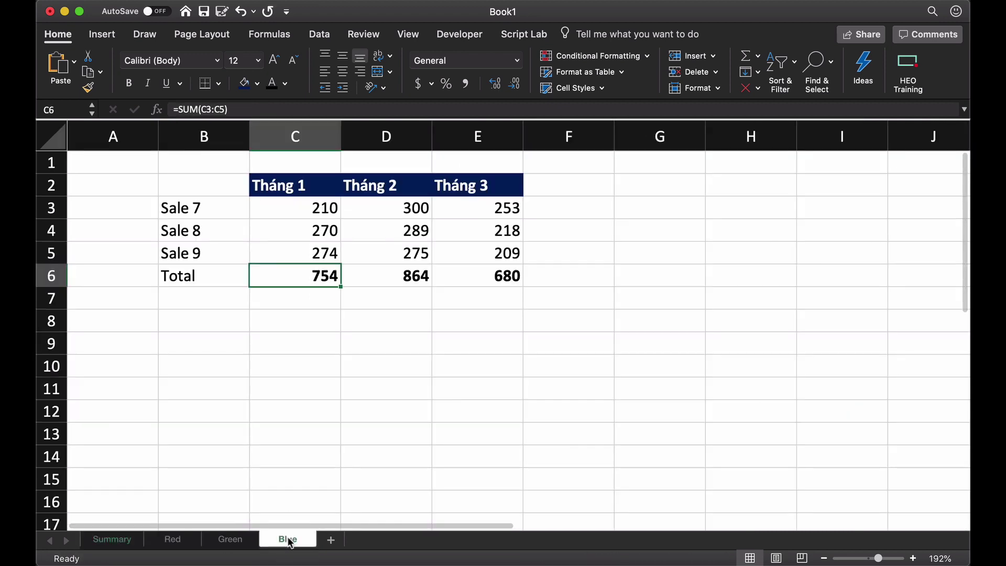
click(482, 280)
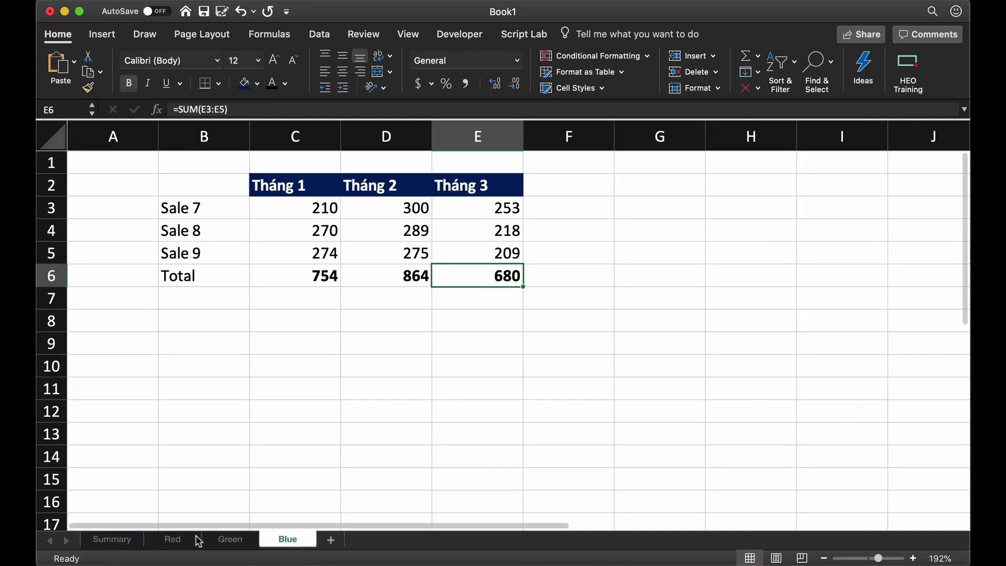
click(221, 541)
click(193, 542)
click(128, 544)
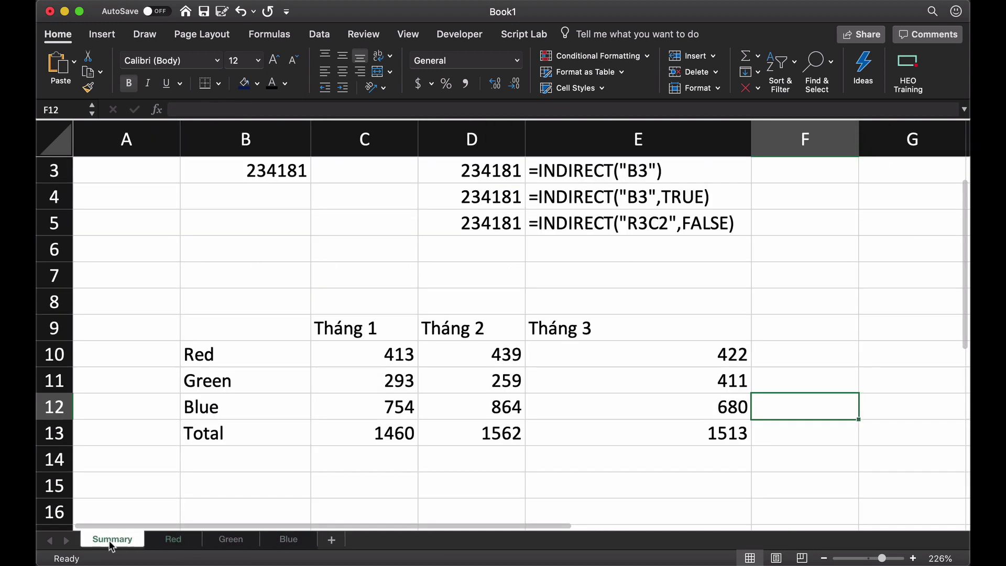
drag(668, 355, 668, 415)
click(813, 393)
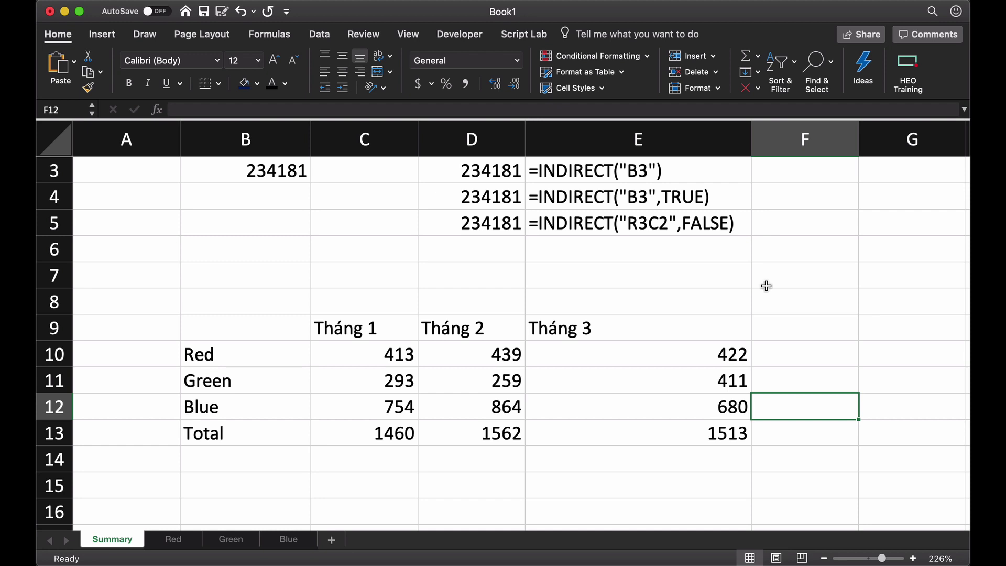
scroll(767, 286, up, 2)
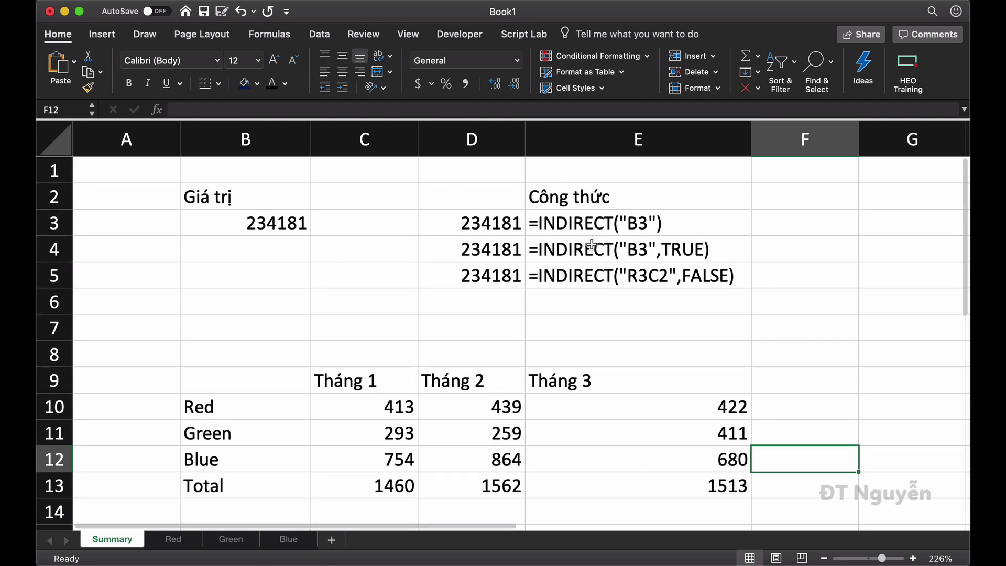
scroll(595, 343, down, 2)
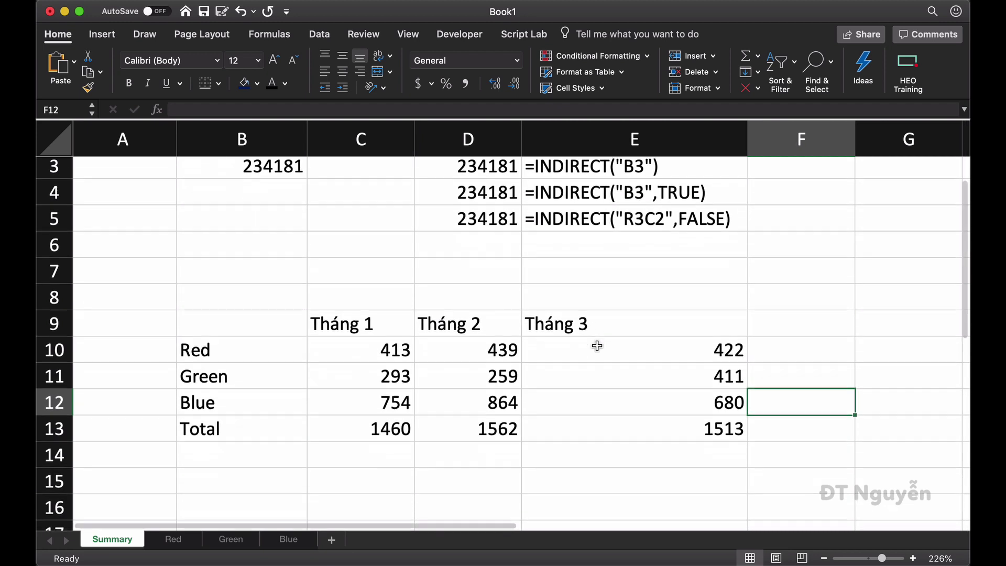
click(238, 328)
drag(451, 327, 636, 420)
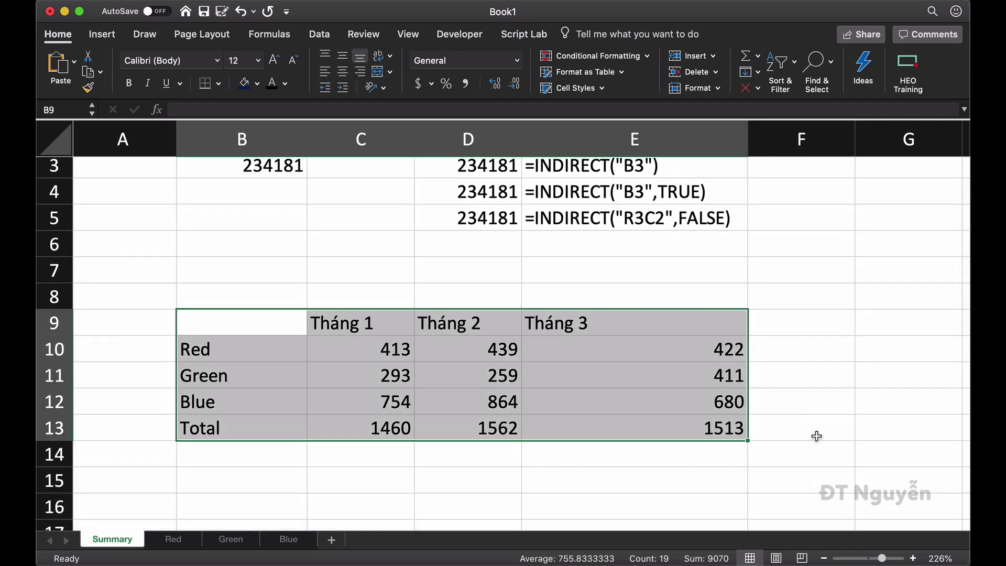
scroll(816, 436, up, 2)
click(822, 379)
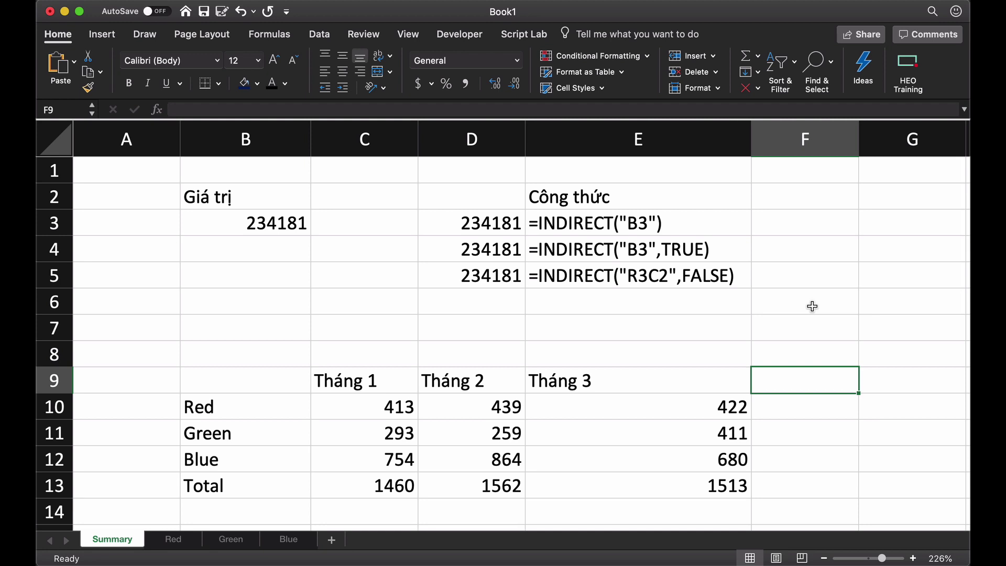
click(723, 1)
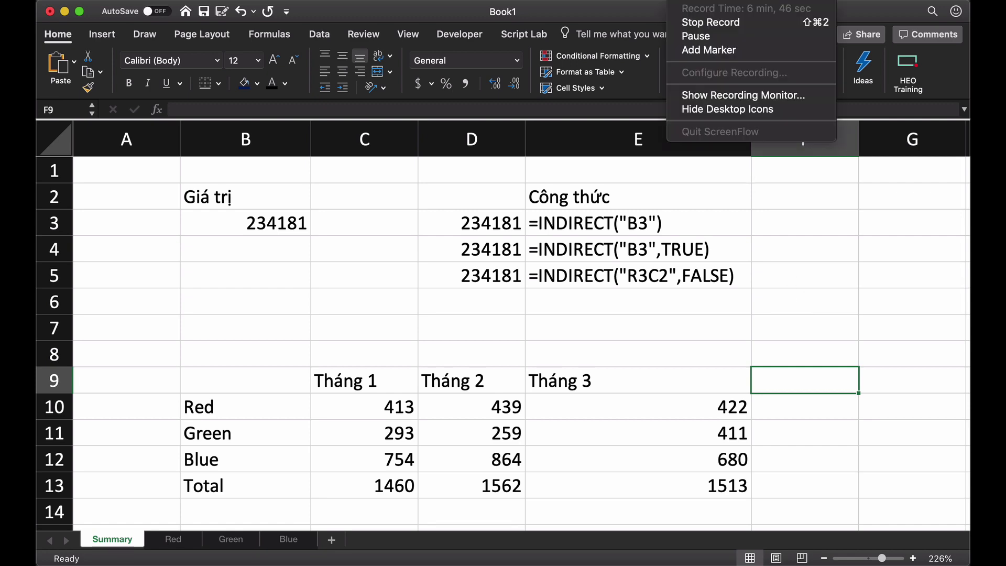